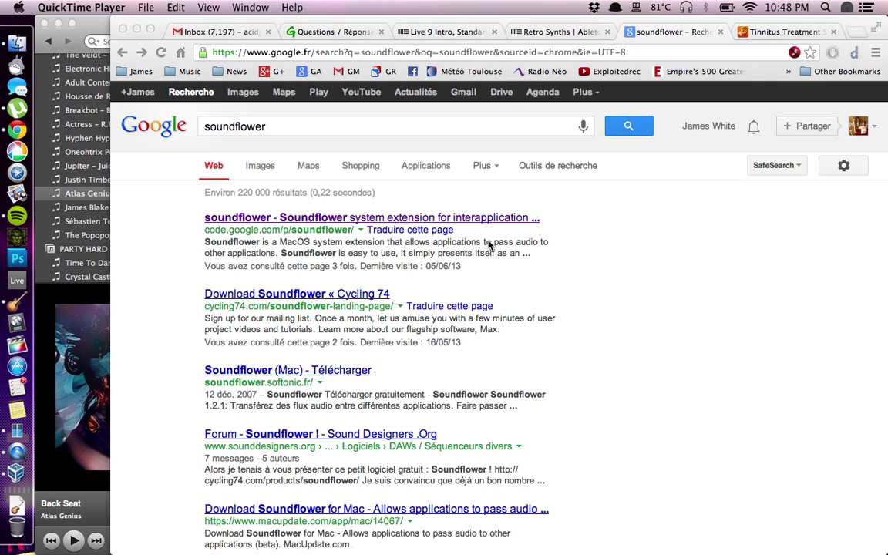
- Bring the Chrome window with the 'soundflower' Google results to the front
click(572, 250)
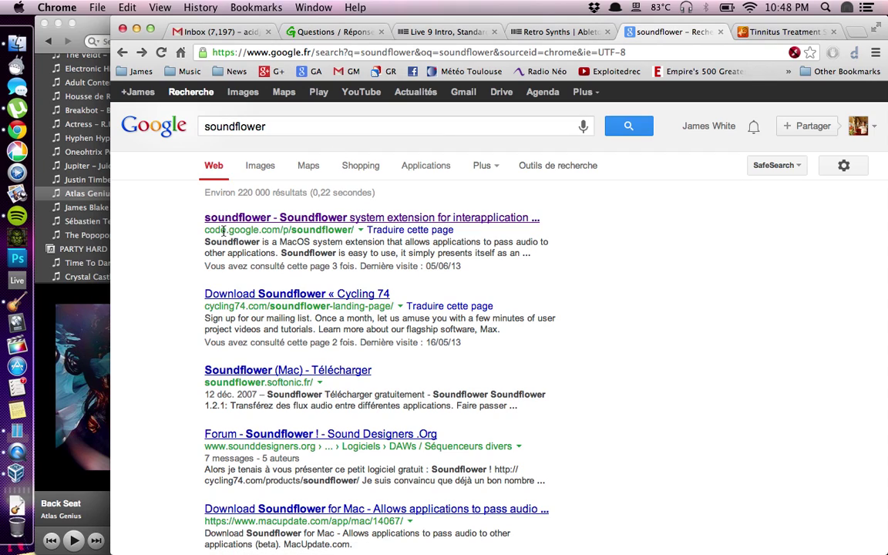
- Open the code.google.com Soundflower project page and its Downloads list
click(305, 218)
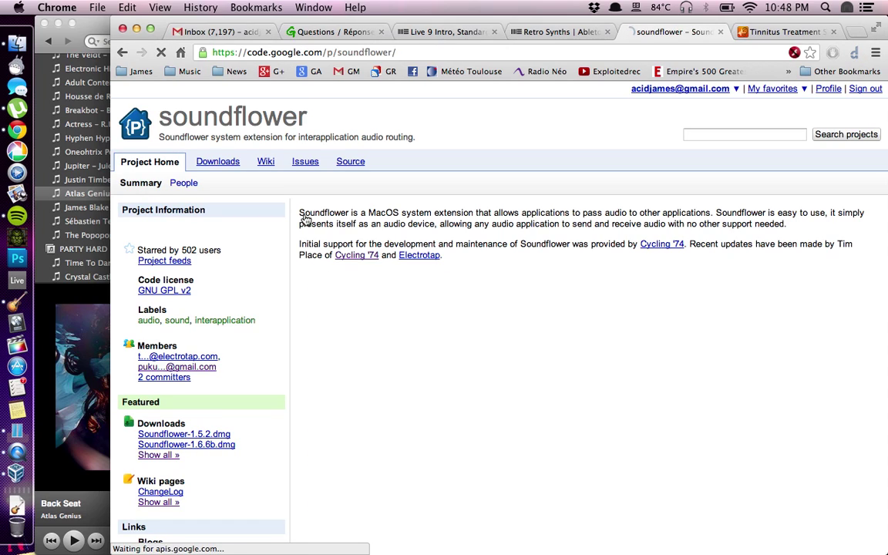
click(215, 162)
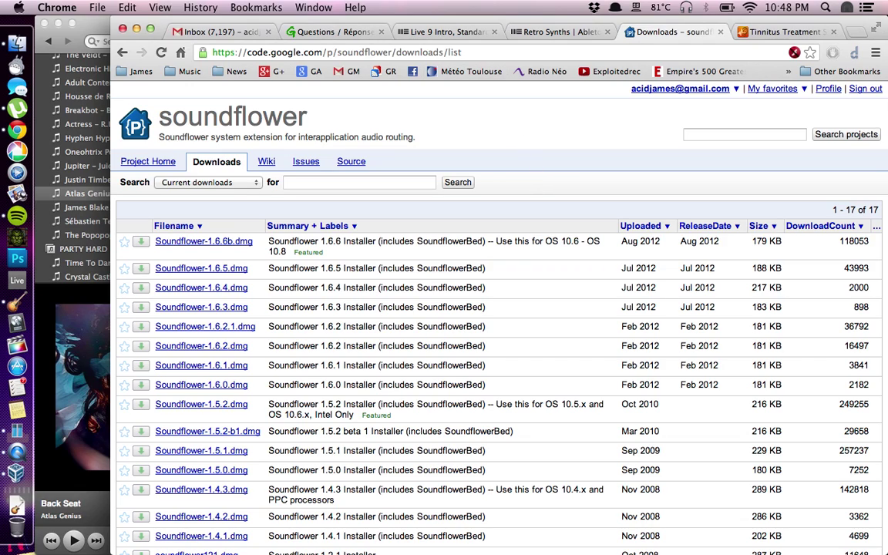
- Choose Soundflower (2ch) as the sound output device in System Preferences, then close it
click(18, 7)
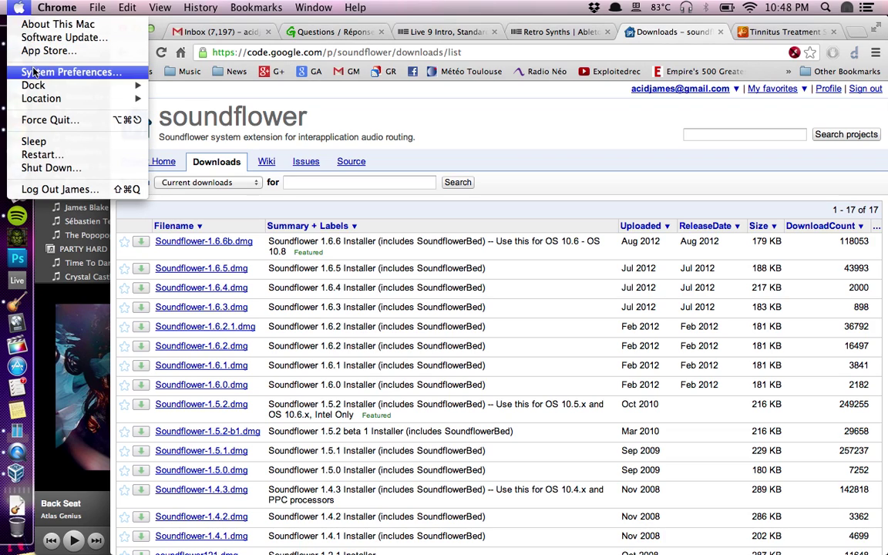
click(32, 71)
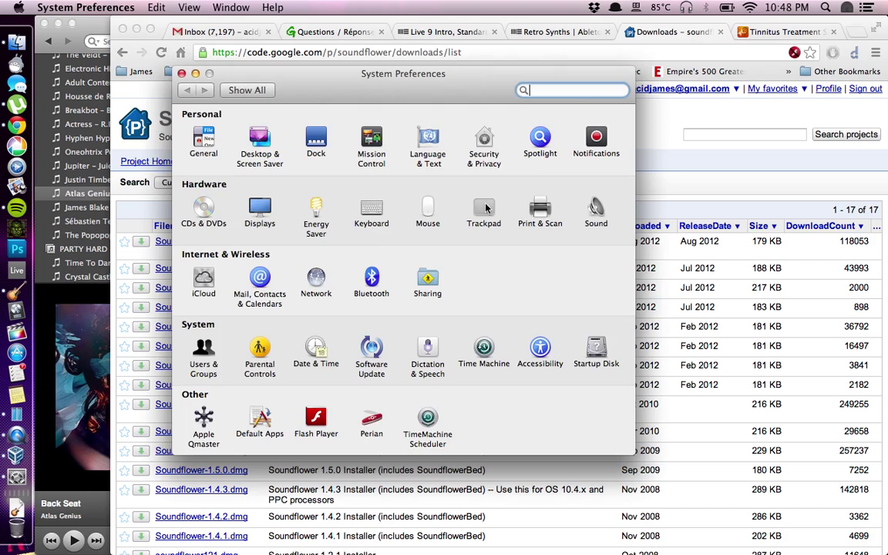
click(593, 208)
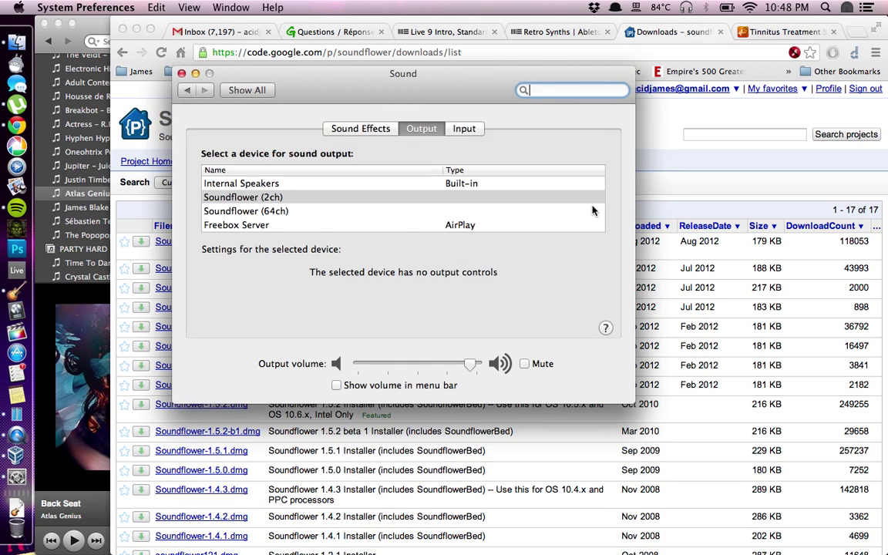
click(386, 196)
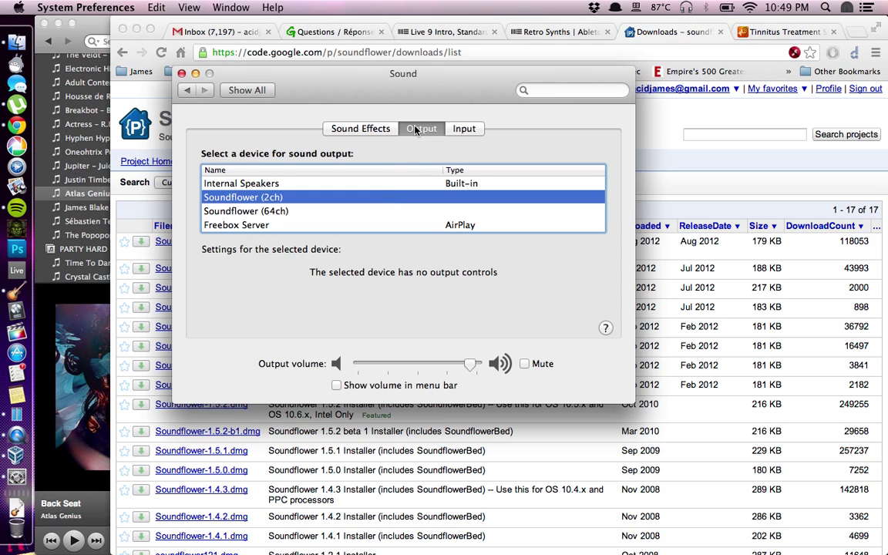
drag(401, 91, 539, 97)
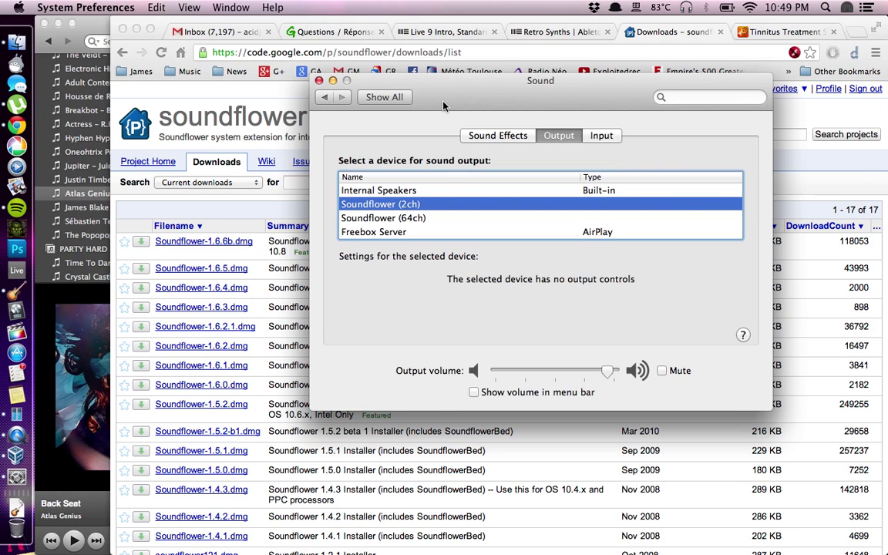
click(319, 81)
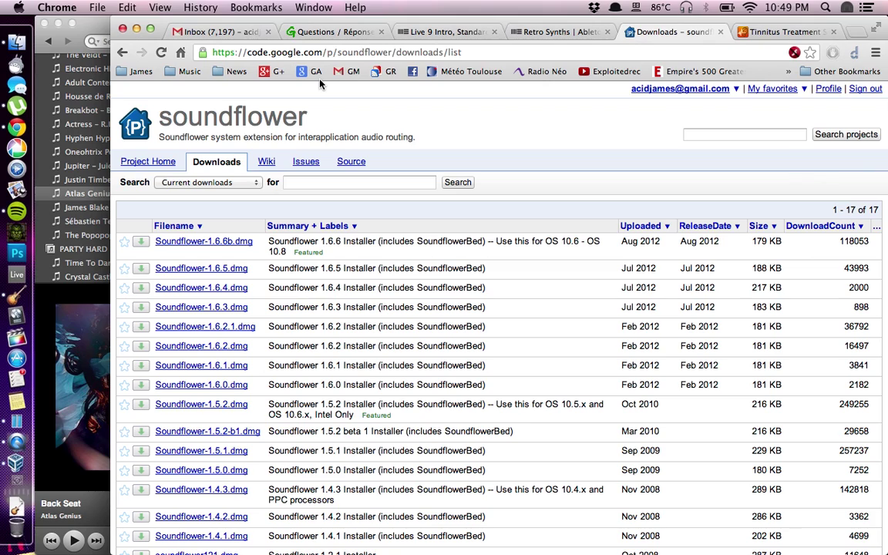
- Show the Applications folder in a resized Finder window
click(16, 43)
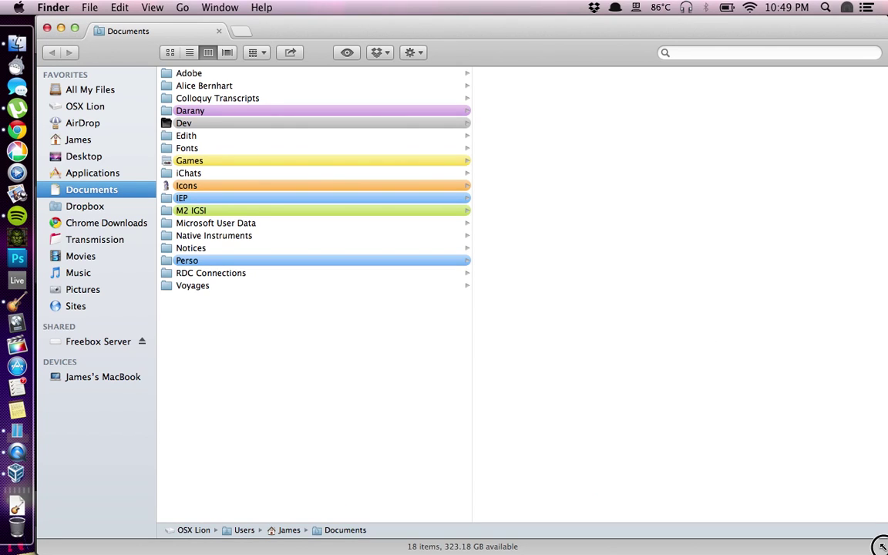
drag(881, 546, 710, 445)
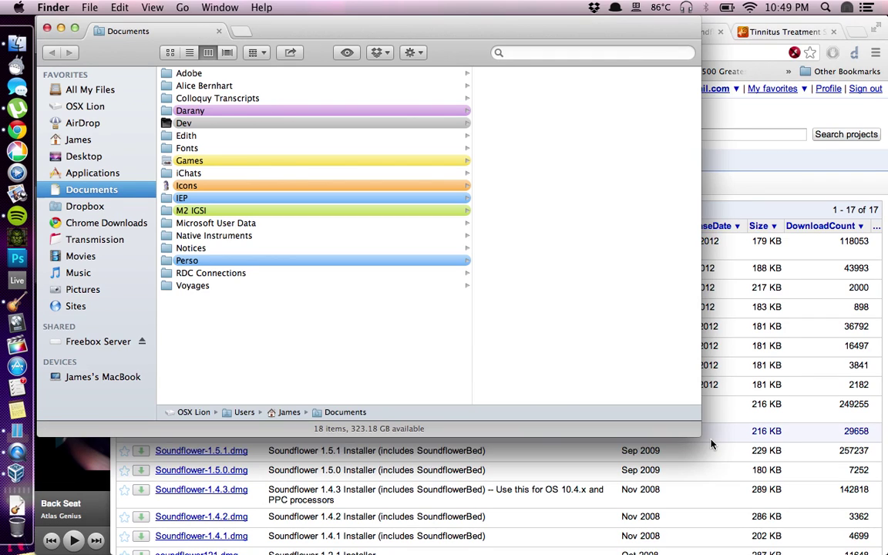
click(711, 444)
click(75, 396)
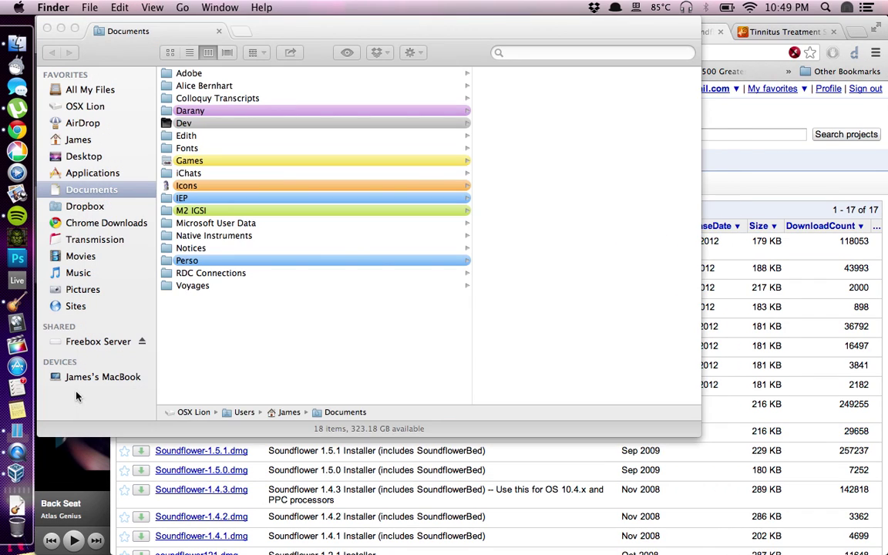
click(105, 175)
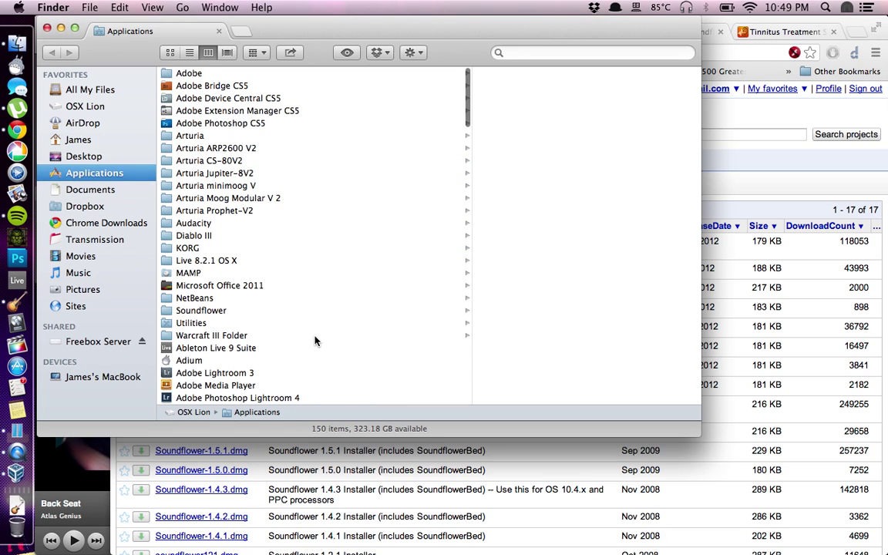
- Add GarageBand from Applications to the Dock and launch it
scroll(315, 340, down, 15)
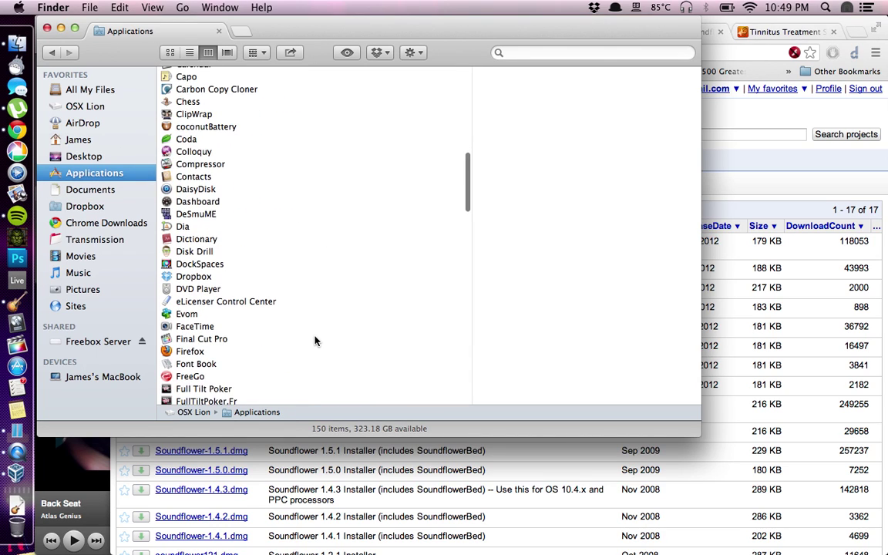
scroll(314, 341, down, 3)
text(ik)
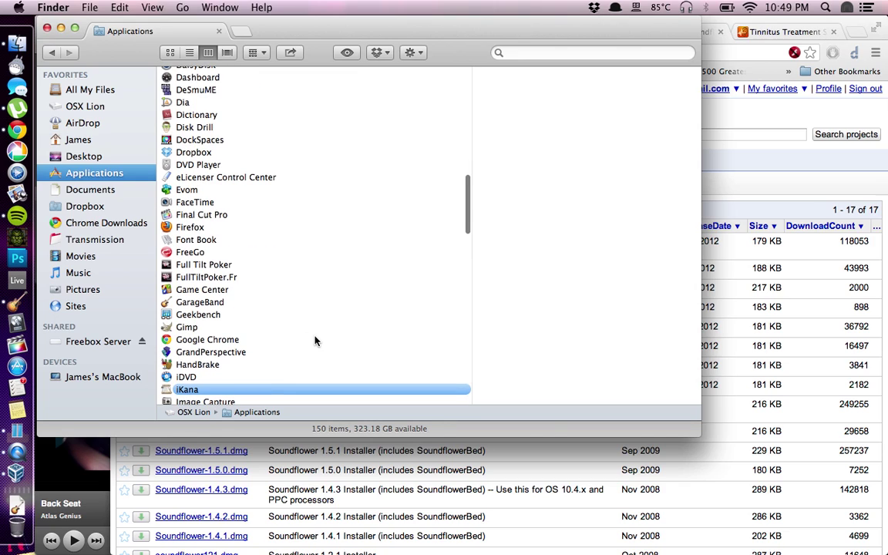
drag(199, 301, 15, 302)
click(17, 300)
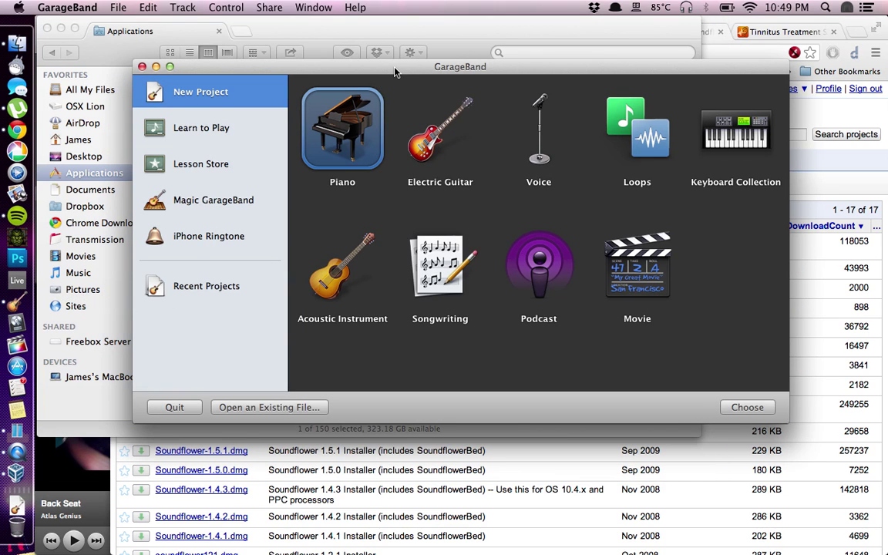
- Create a new Piano project named 'Notched tutorial' saved in the Music folder
drag(393, 71, 402, 145)
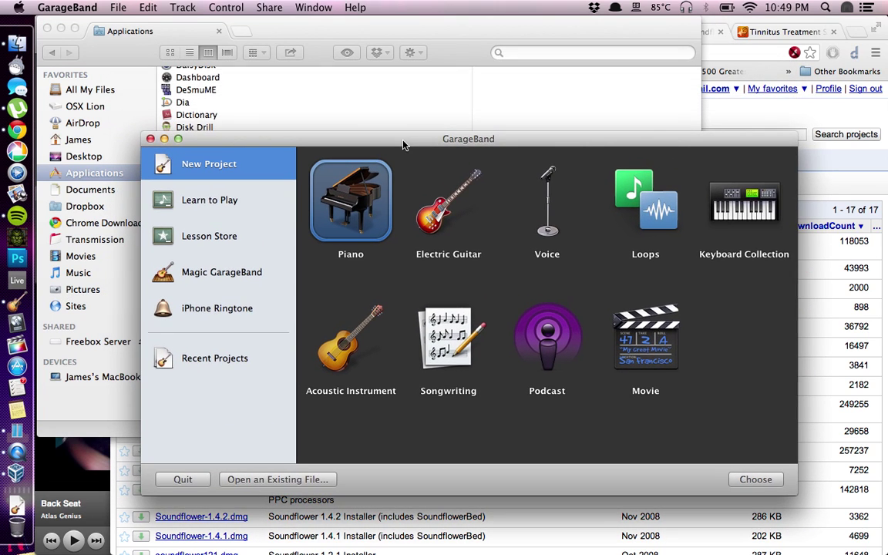
double_click(346, 215)
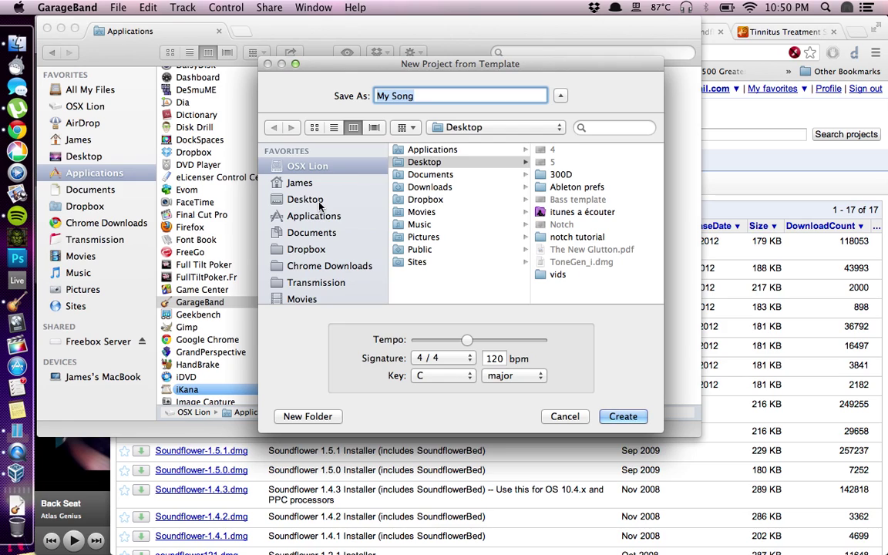
click(429, 223)
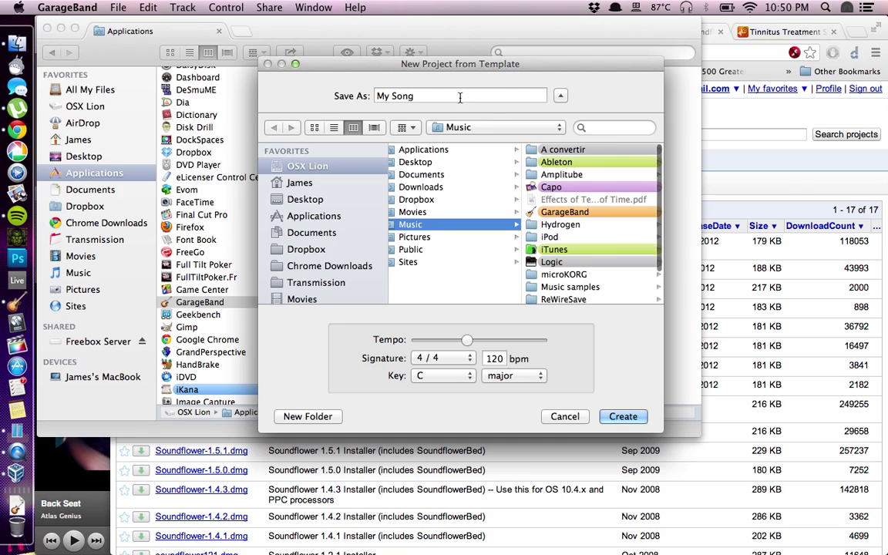
triple_click(460, 97)
key(BackSpace)
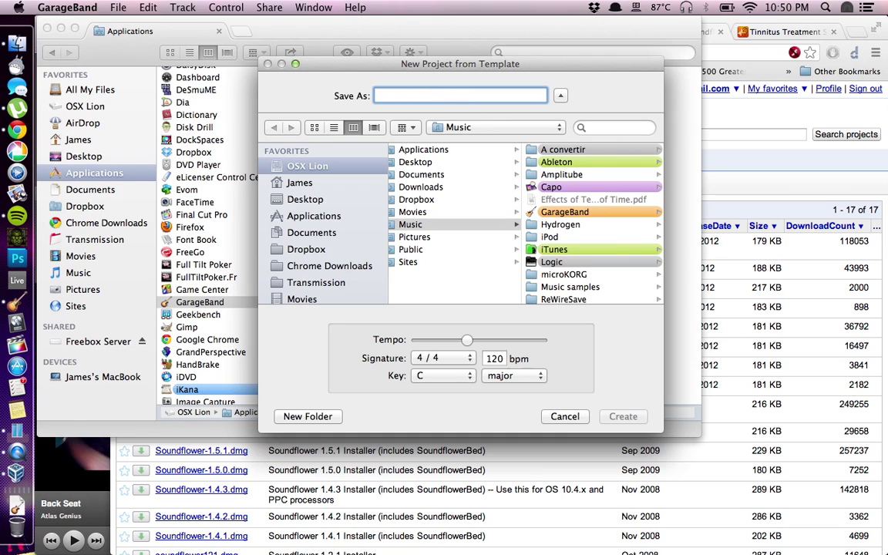
text(No)
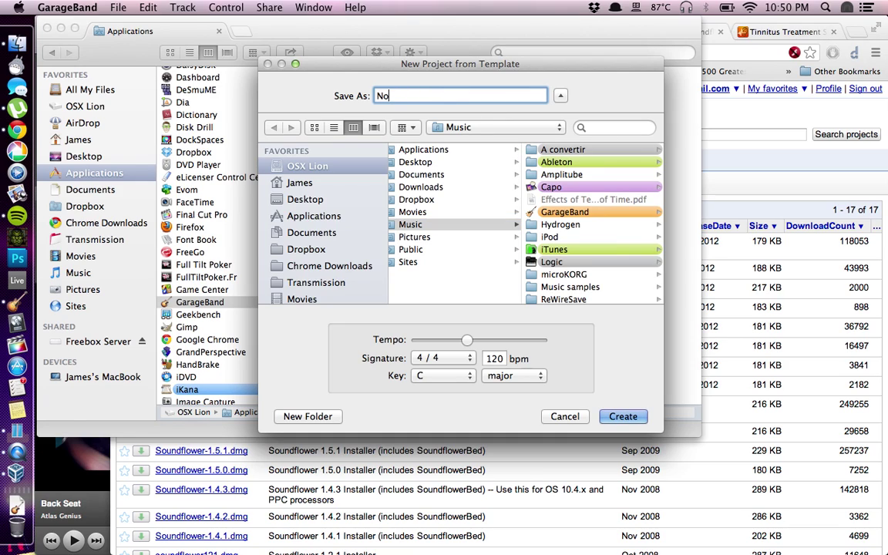
text(tche)
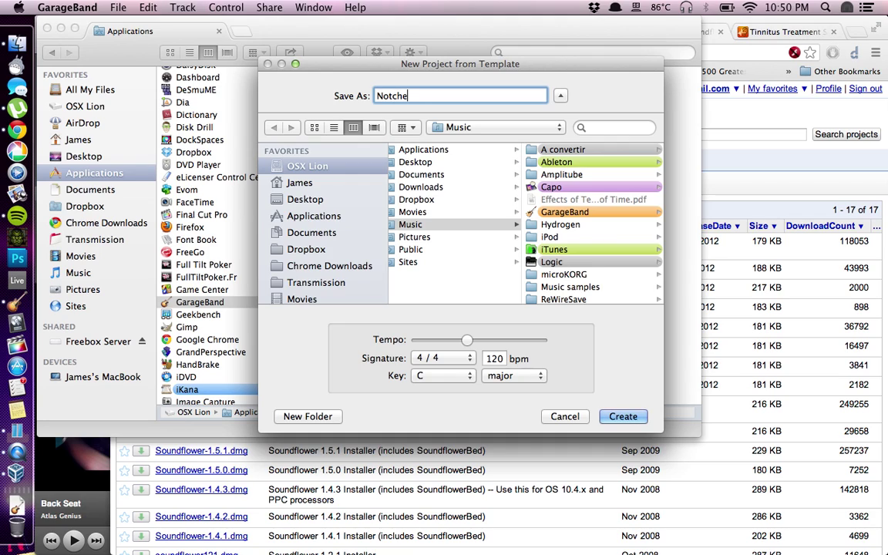
text(d tutorial)
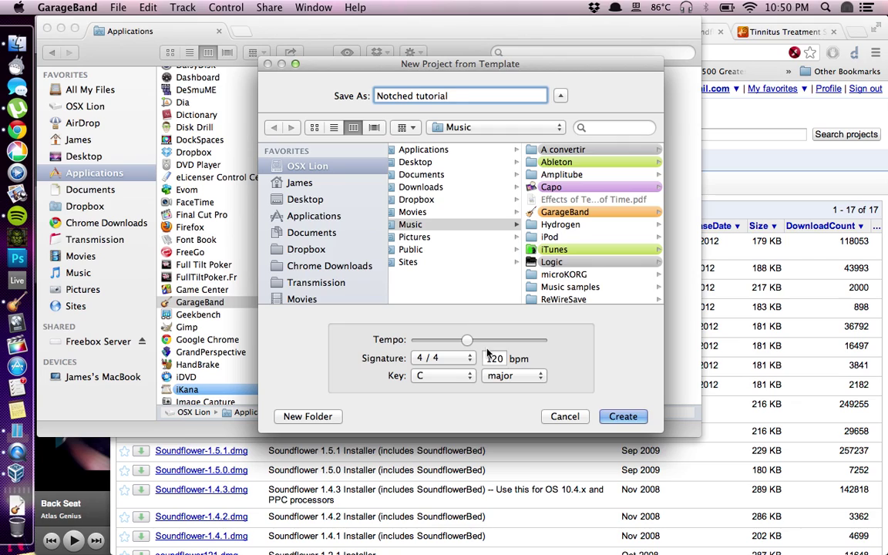
click(618, 416)
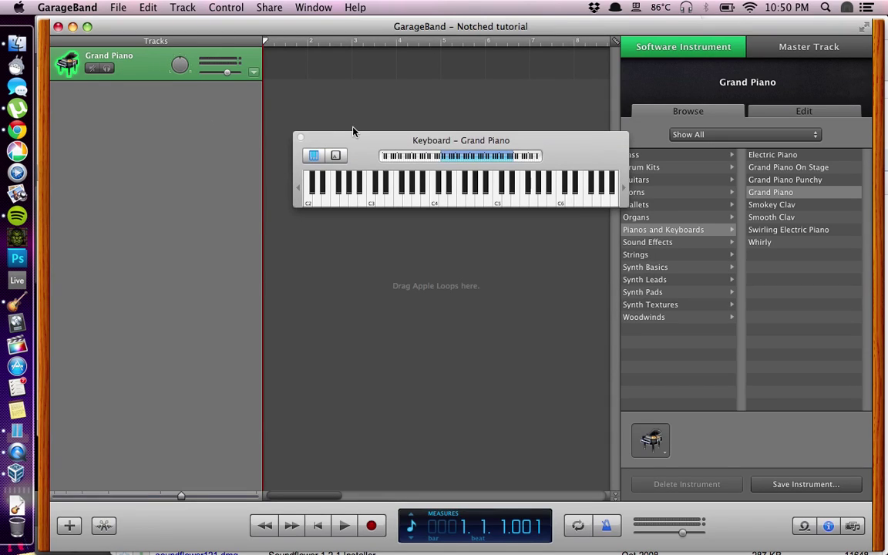
- Close the on-screen keyboard and delete the Grand Piano track
click(179, 140)
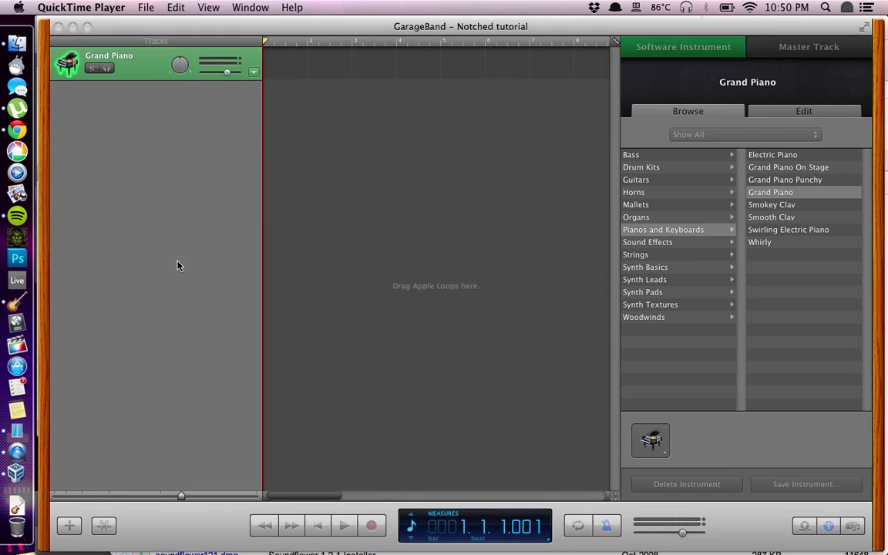
click(186, 200)
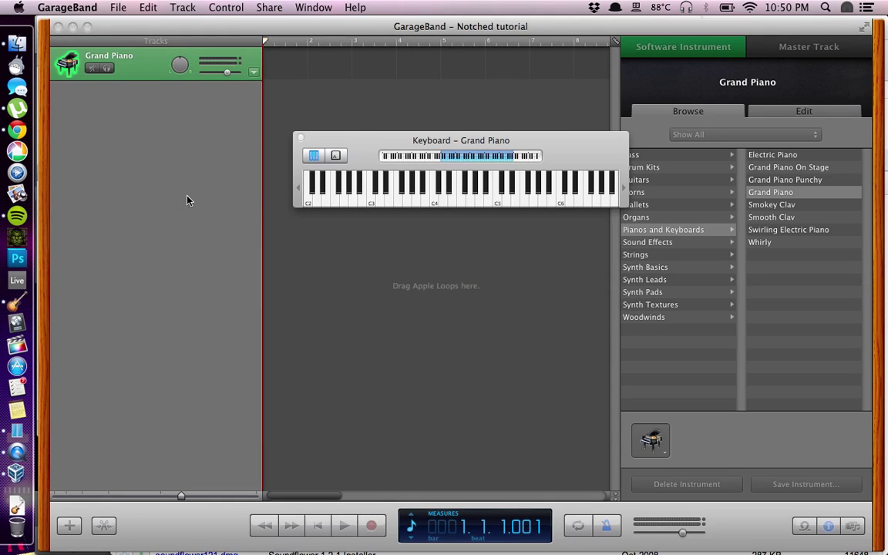
click(300, 137)
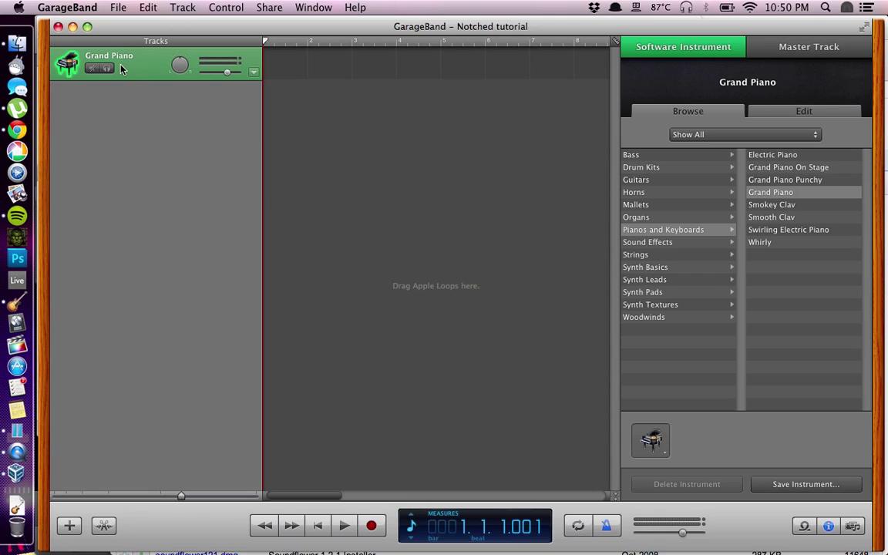
click(183, 7)
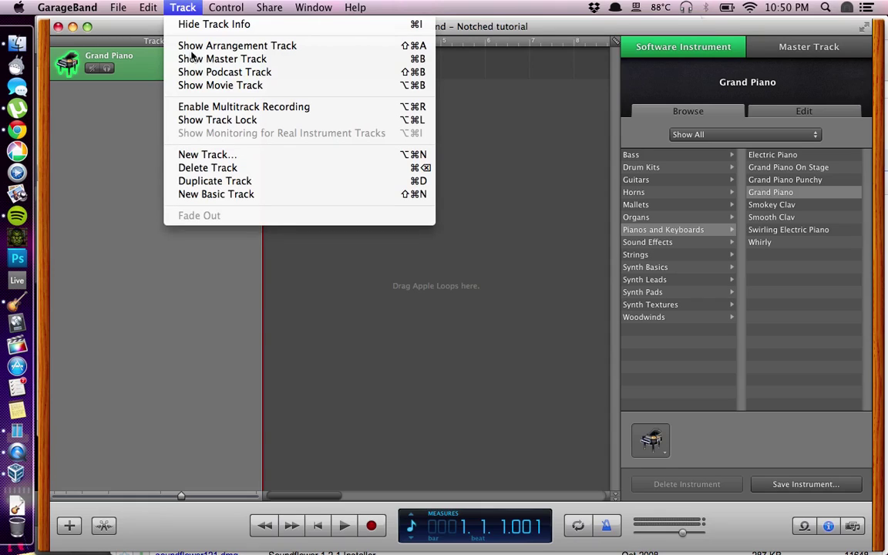
click(204, 168)
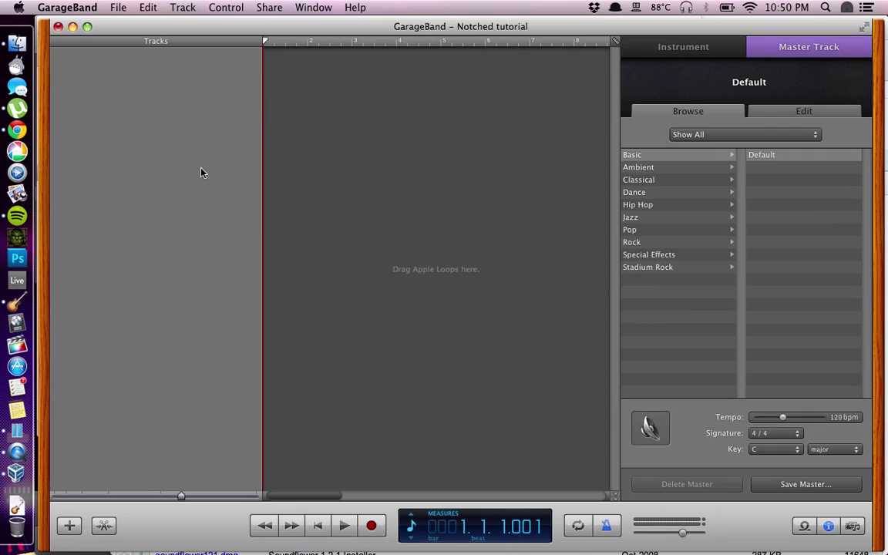
- Start a new track and choose Real Instrument as its type
click(175, 6)
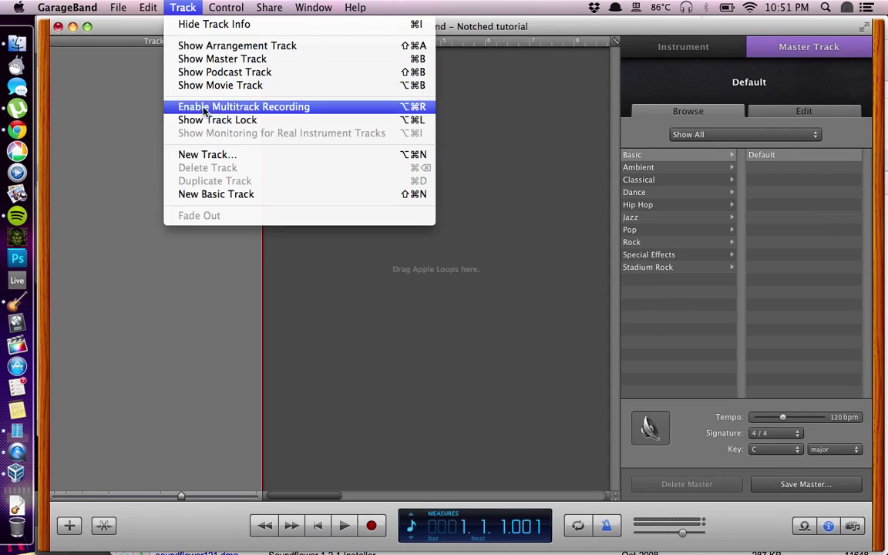
click(218, 155)
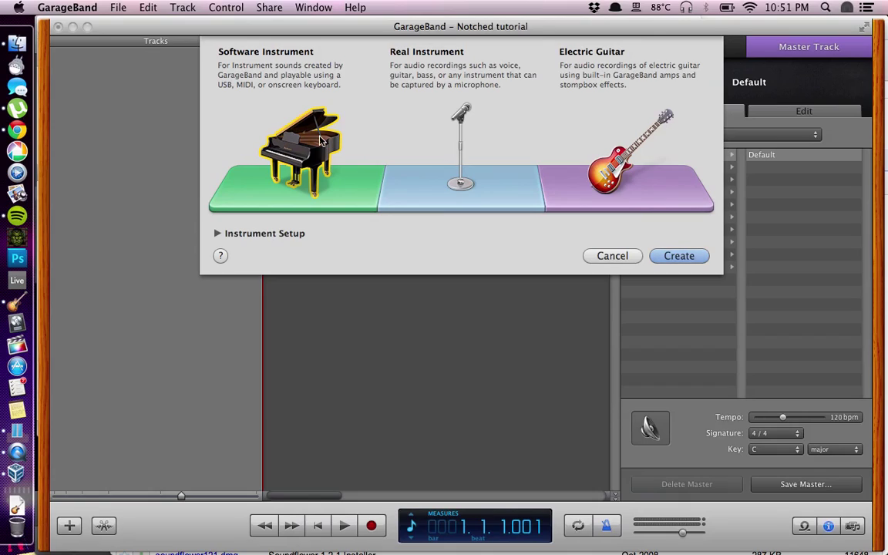
click(230, 326)
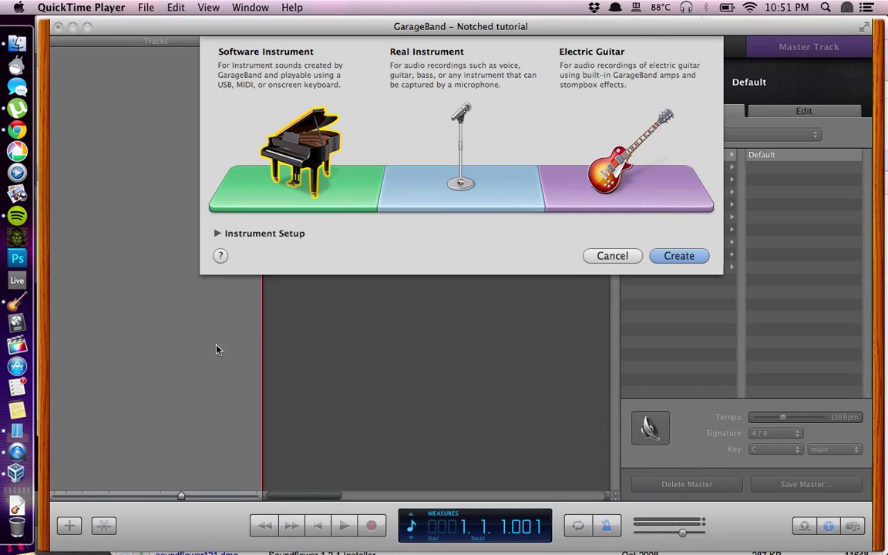
click(418, 113)
click(460, 126)
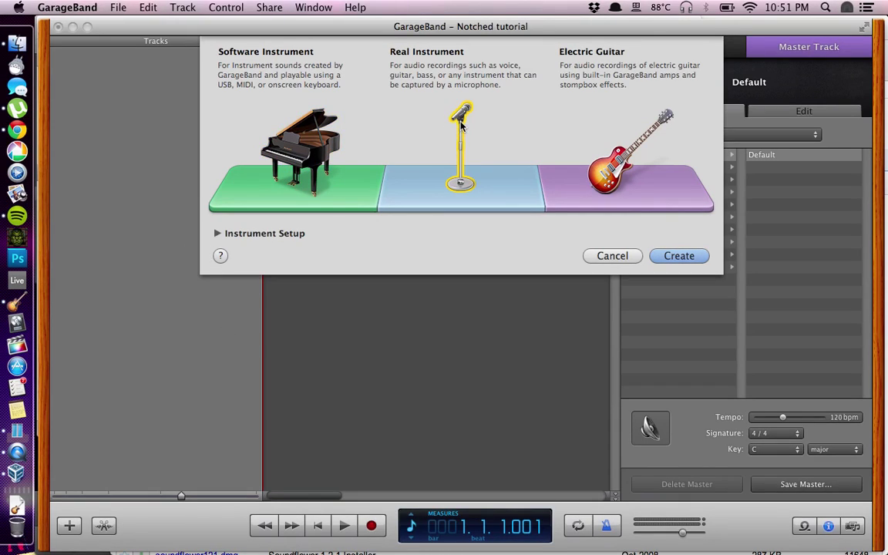
- Set the new track's input to Soundflower (2ch) on Stereo 1/2
click(221, 234)
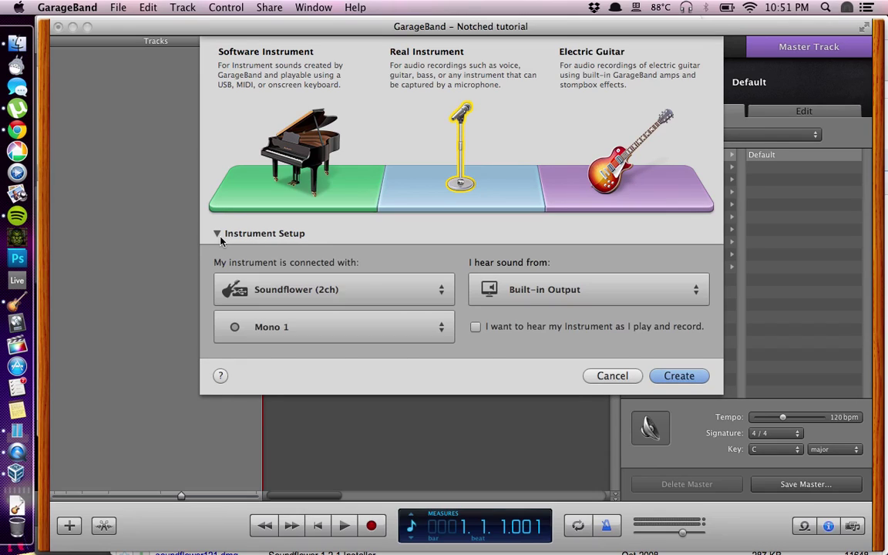
click(203, 348)
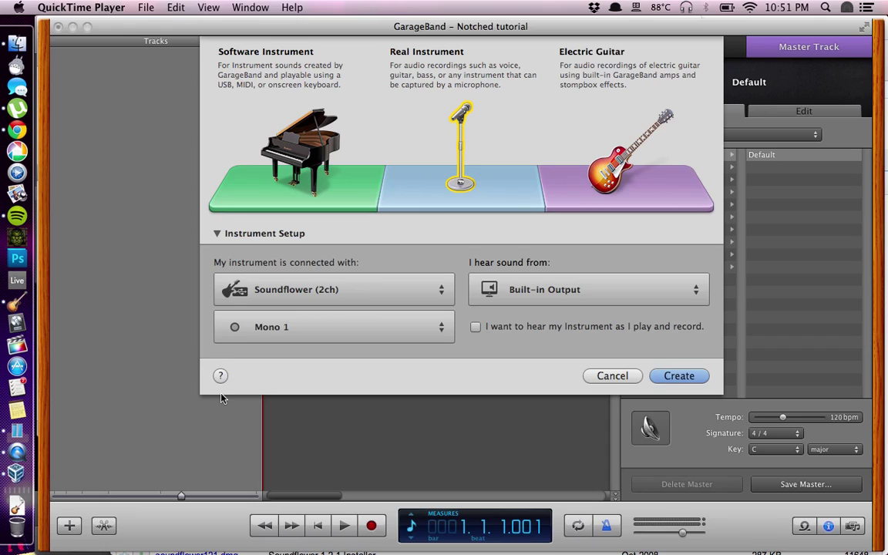
click(300, 292)
click(301, 291)
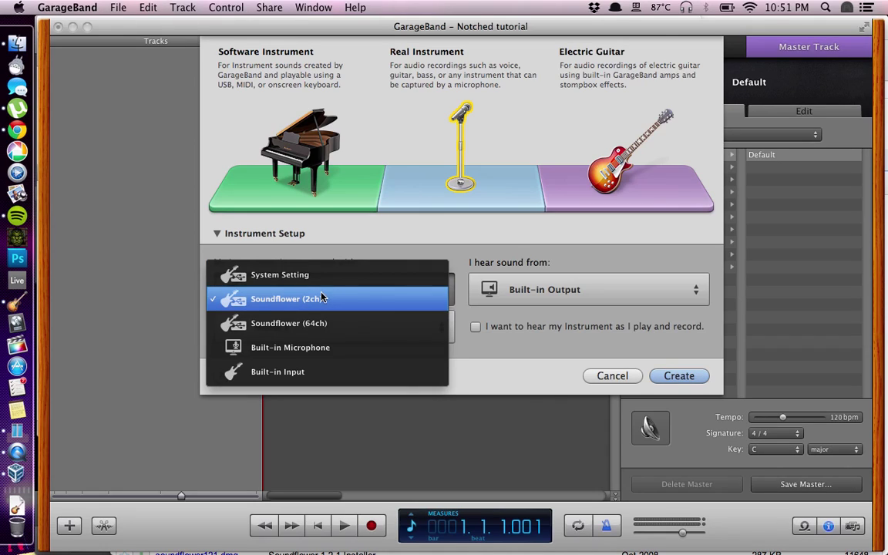
click(318, 301)
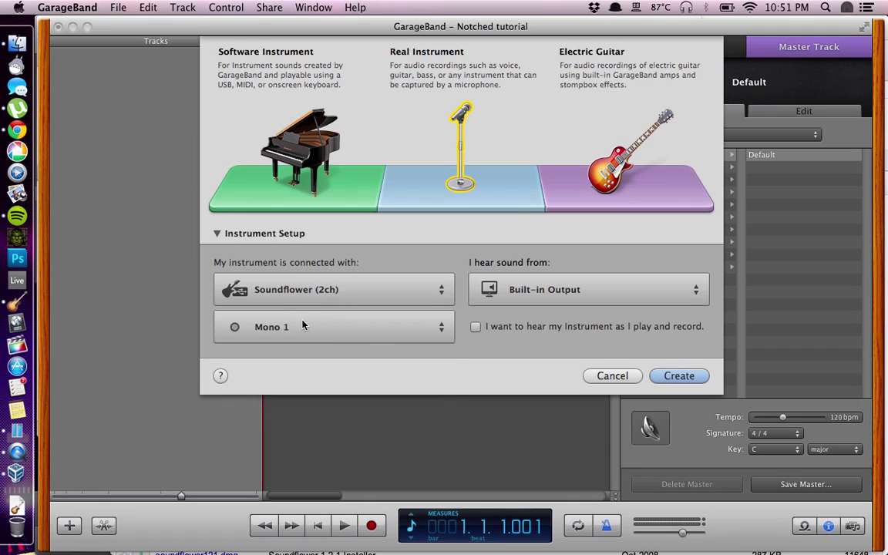
click(303, 324)
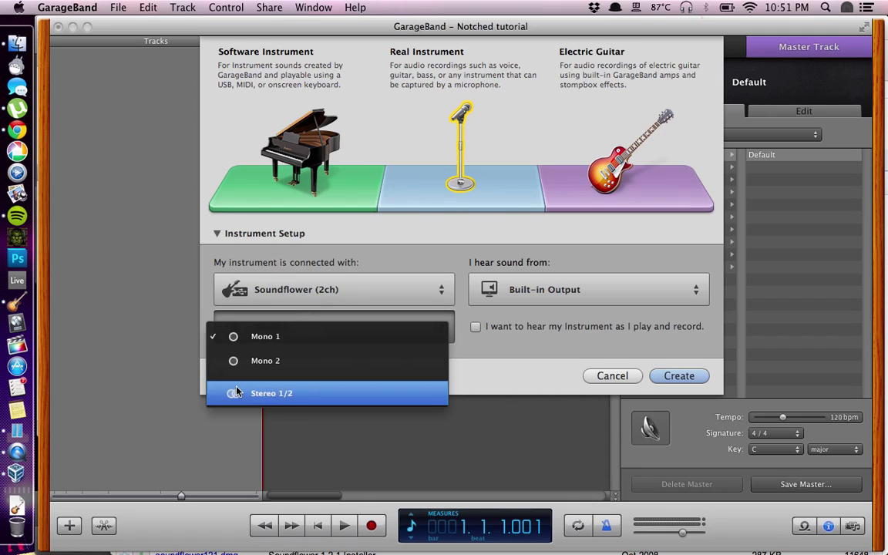
click(327, 399)
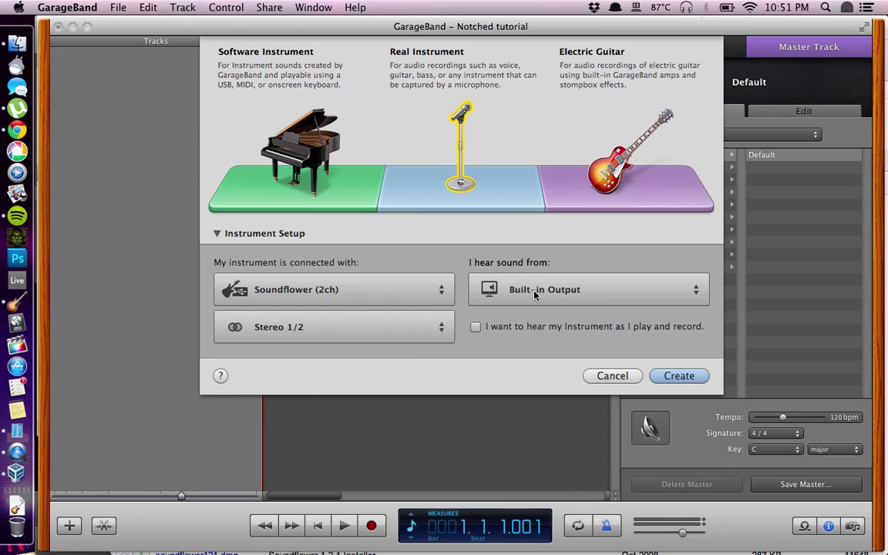
- Create the No Effects Real Instrument track, checking playback in Spotify and returning
click(670, 378)
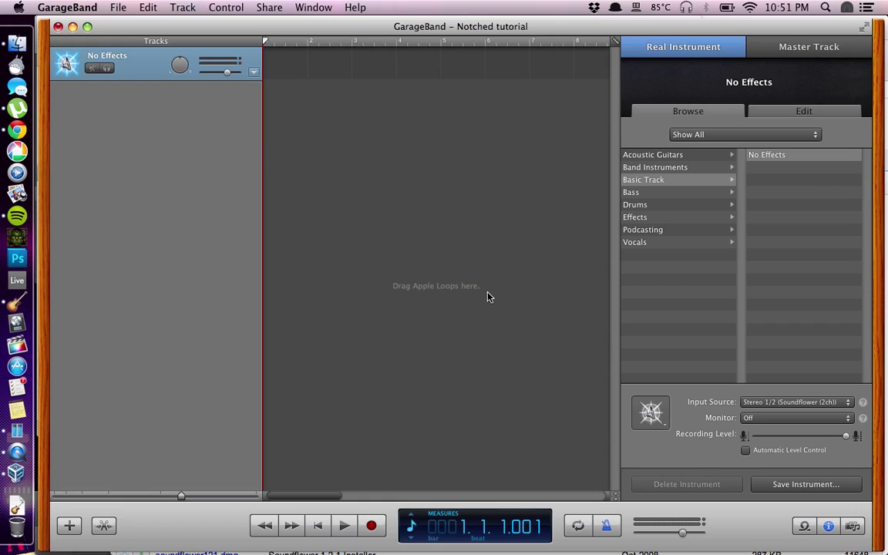
click(18, 217)
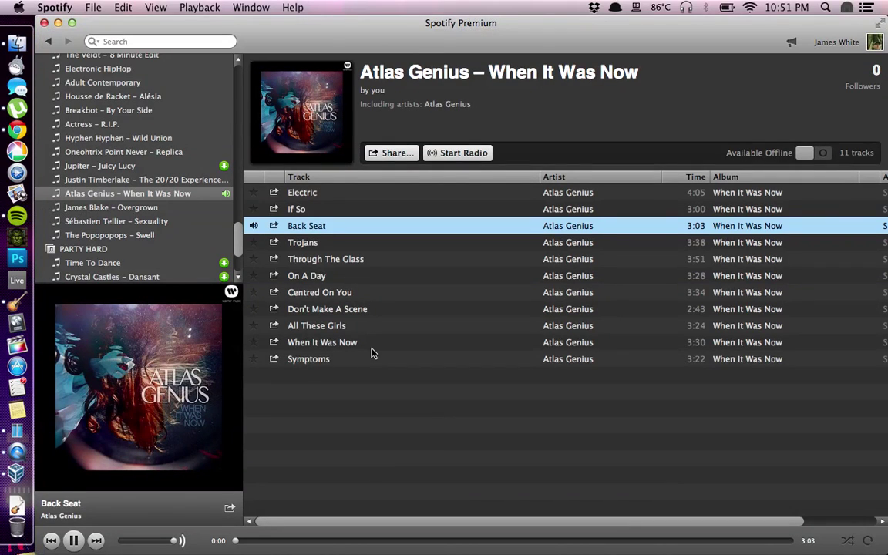
click(18, 302)
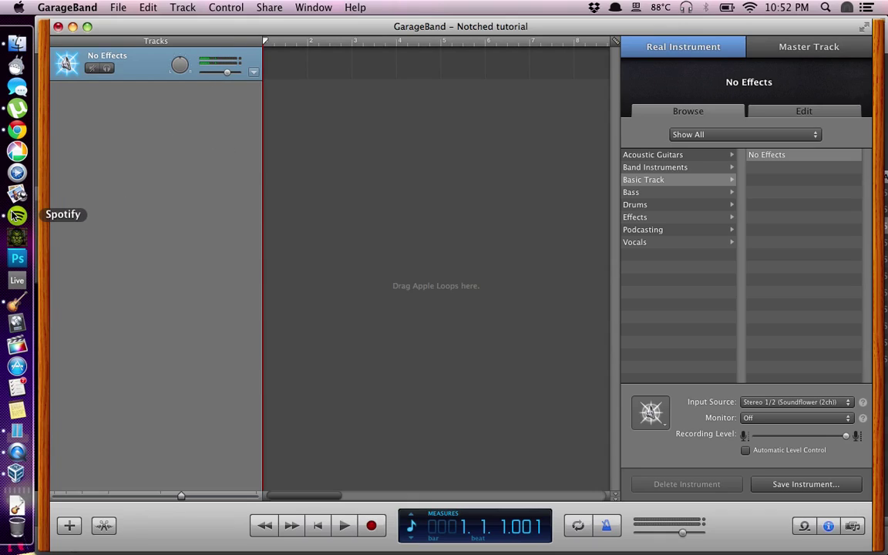
click(14, 218)
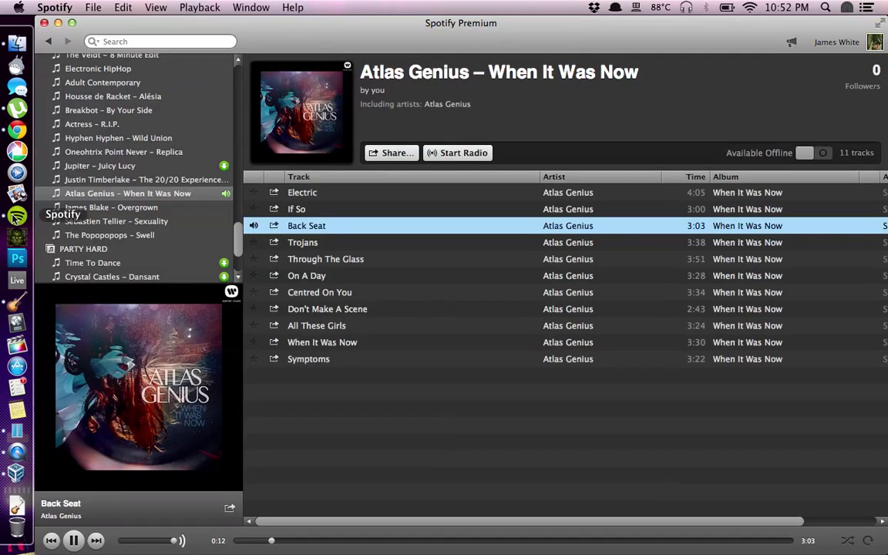
click(17, 302)
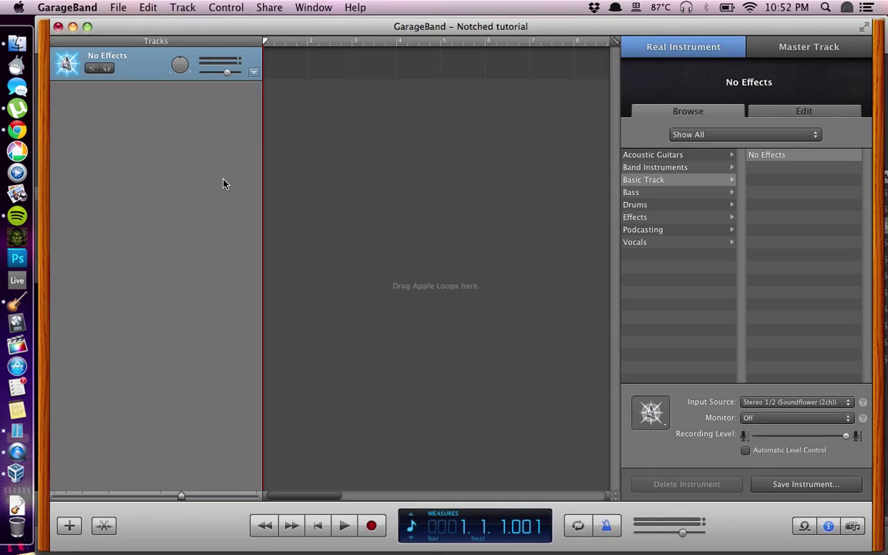
- Add AUParametricEQ to an empty effect slot of the No Effects track and enable it
click(801, 113)
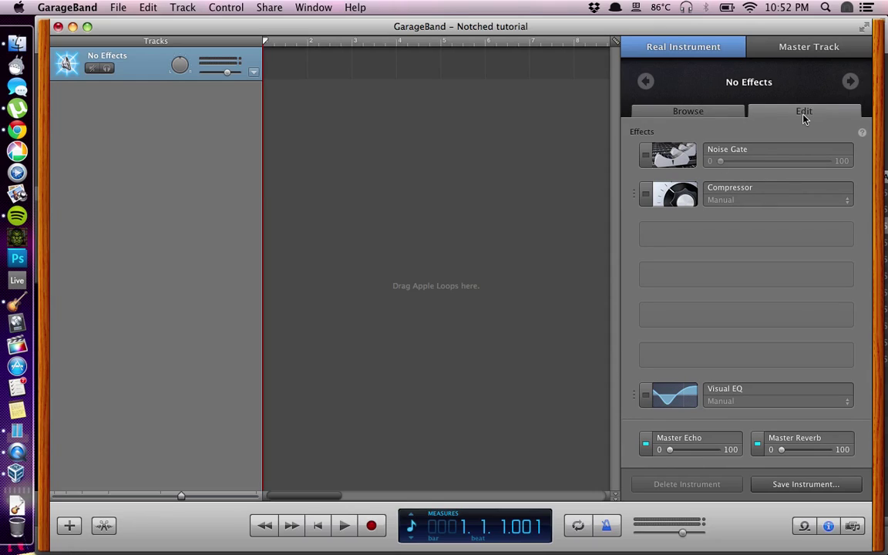
click(828, 526)
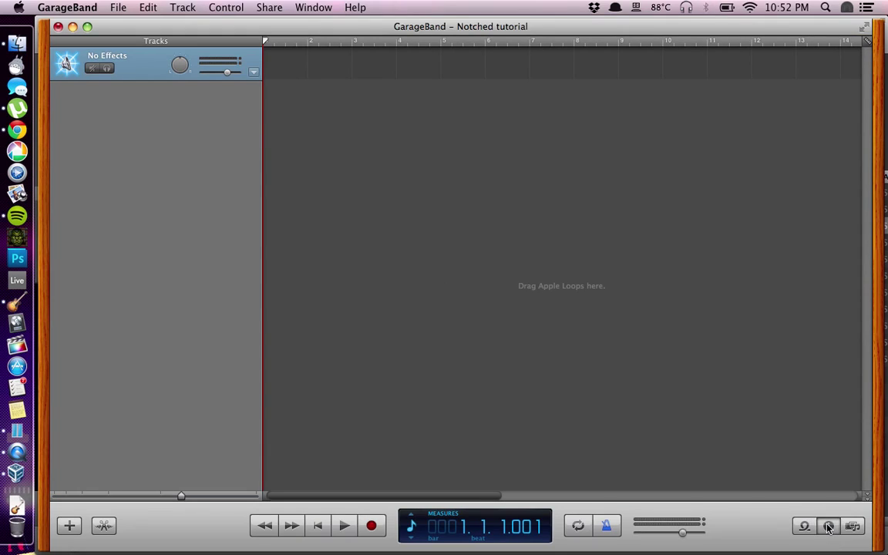
click(828, 526)
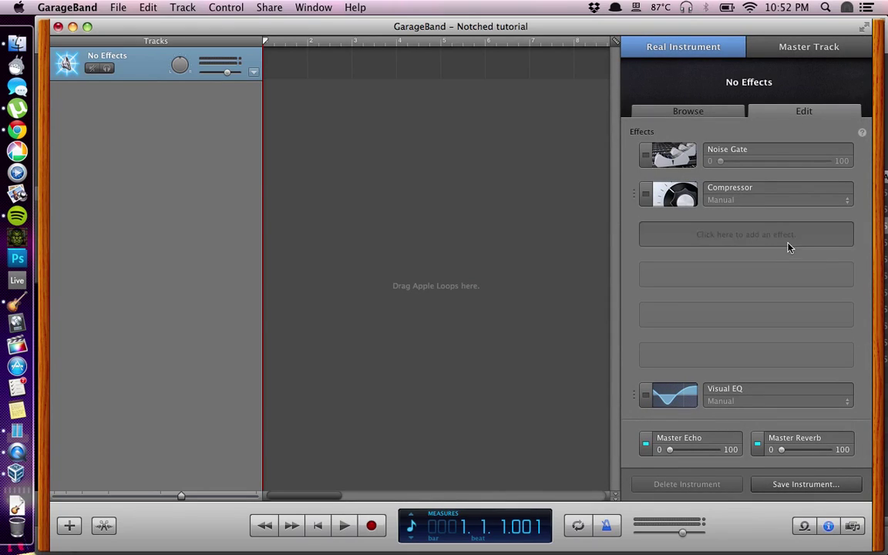
click(743, 237)
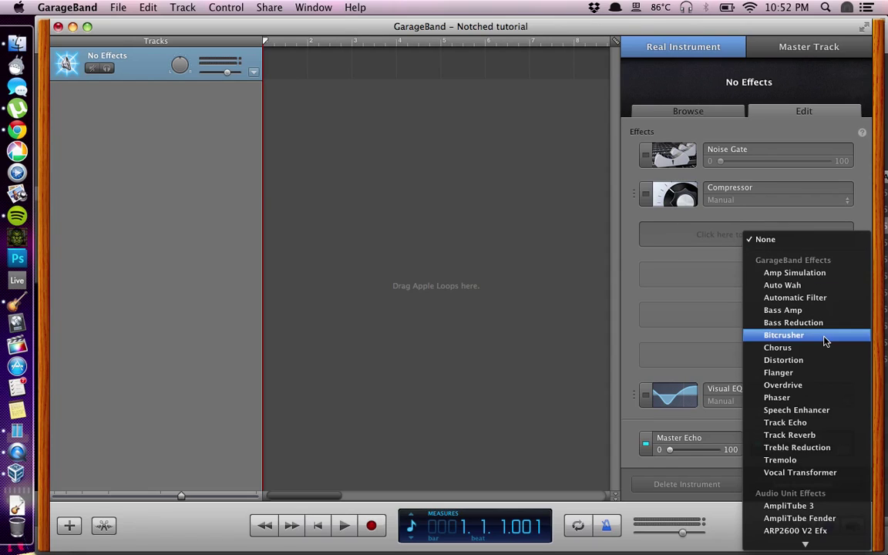
scroll(825, 339, down, 5)
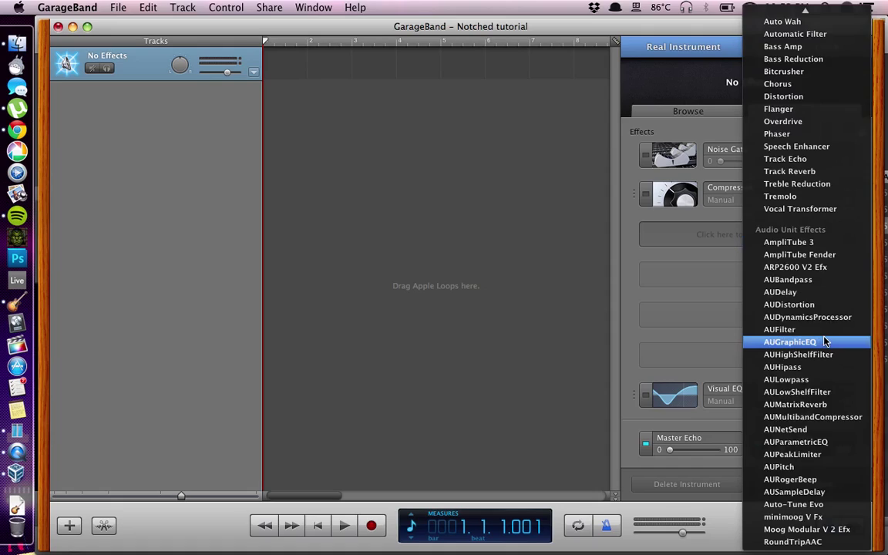
click(808, 445)
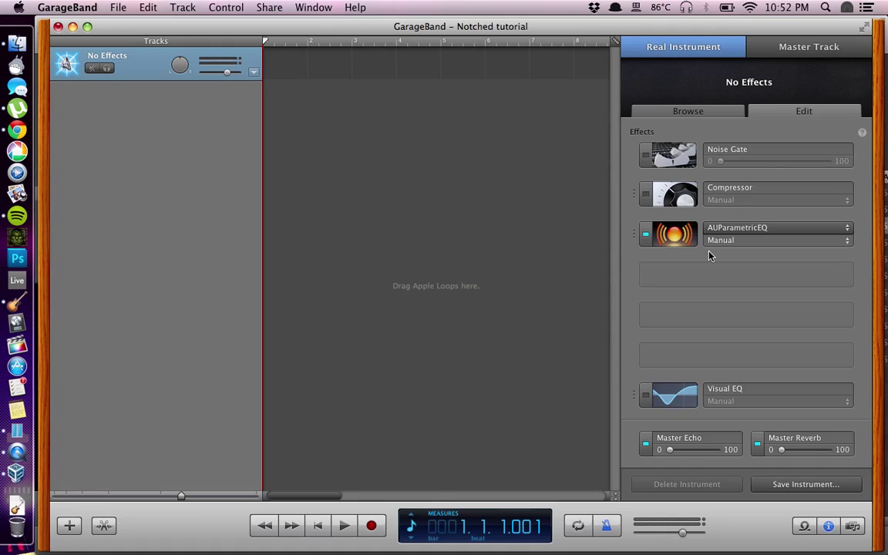
click(672, 235)
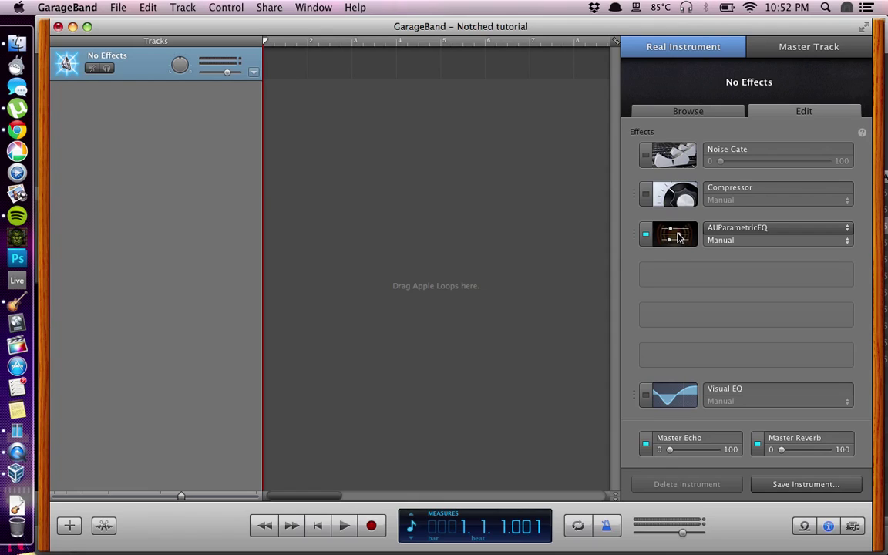
- Open the AUParametricEQ window and move it up and left over the tracks
click(677, 236)
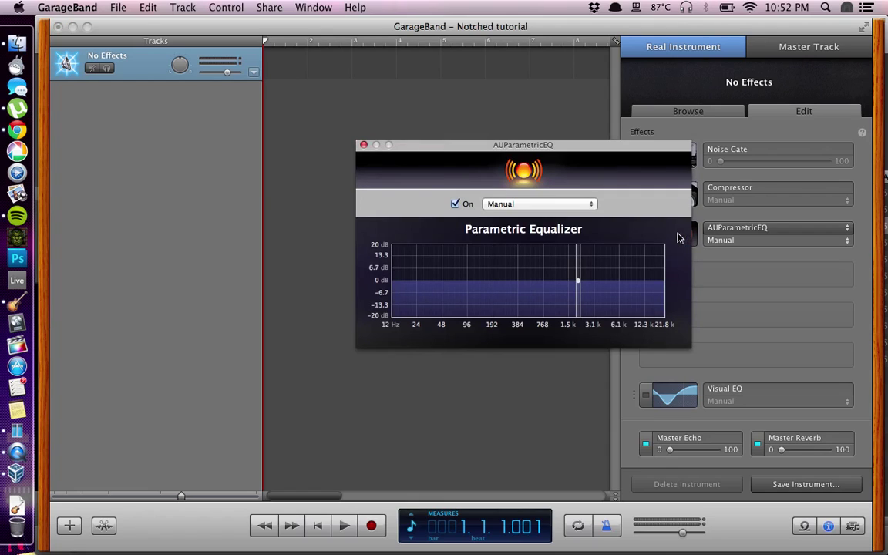
click(509, 152)
drag(509, 152, 408, 105)
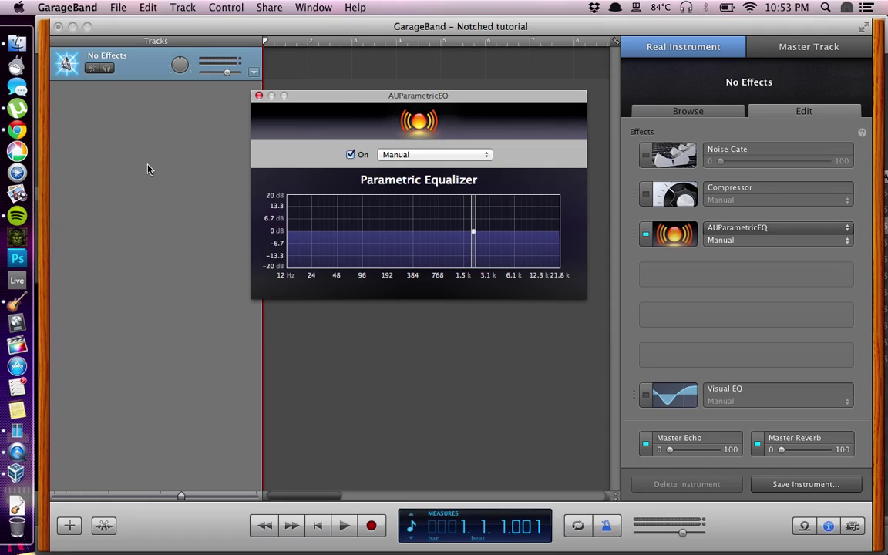
- Bring Chrome forward on the AudioNotch tinnitus tuner tab
click(16, 130)
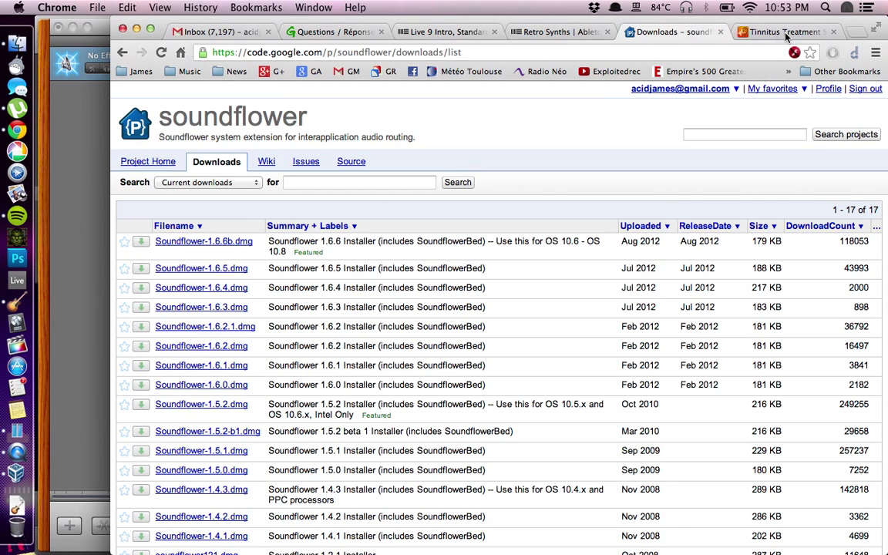
click(804, 34)
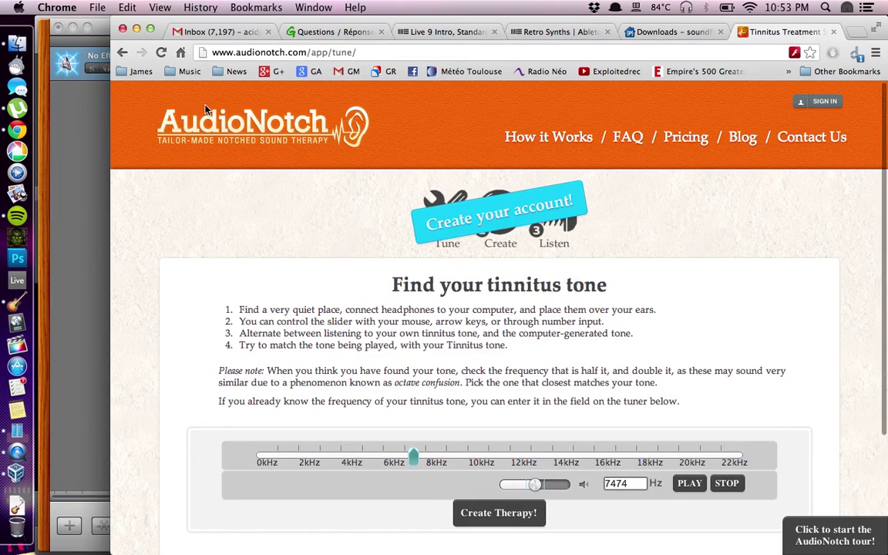
click(312, 52)
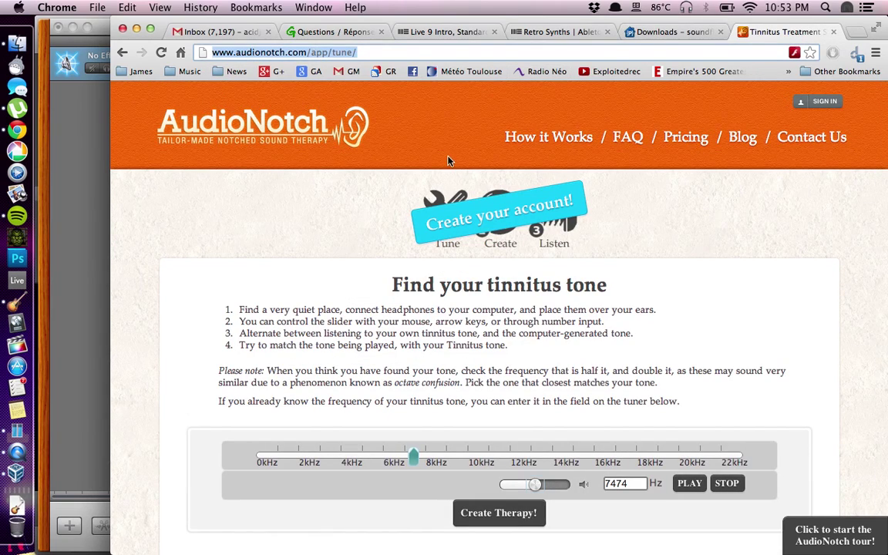
scroll(449, 160, down, 5)
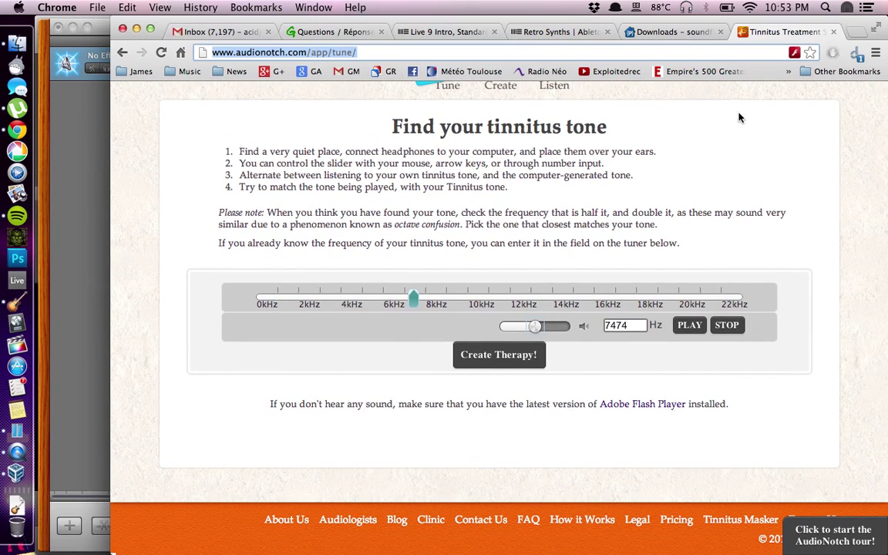
drag(852, 26, 802, 26)
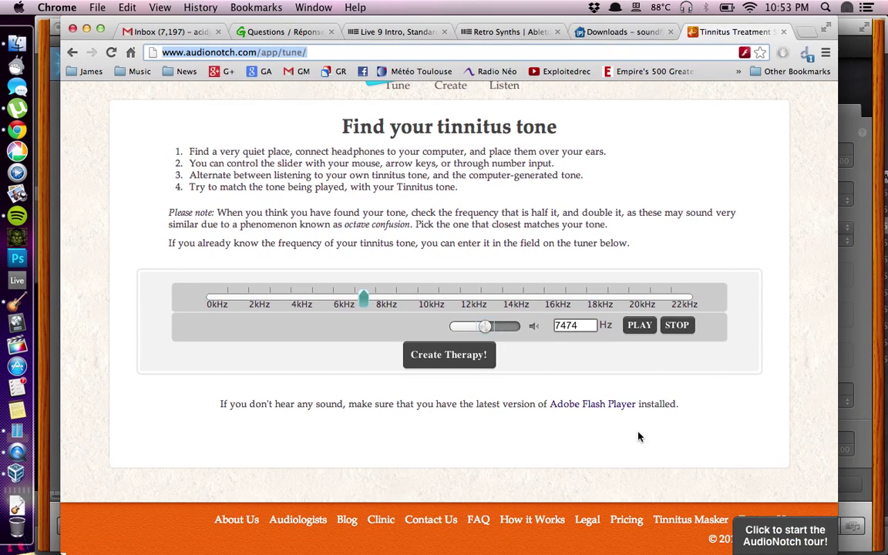
- Scroll to the tinnitus tuner showing 7474 Hz and widen the browser window
key(super+Tab)
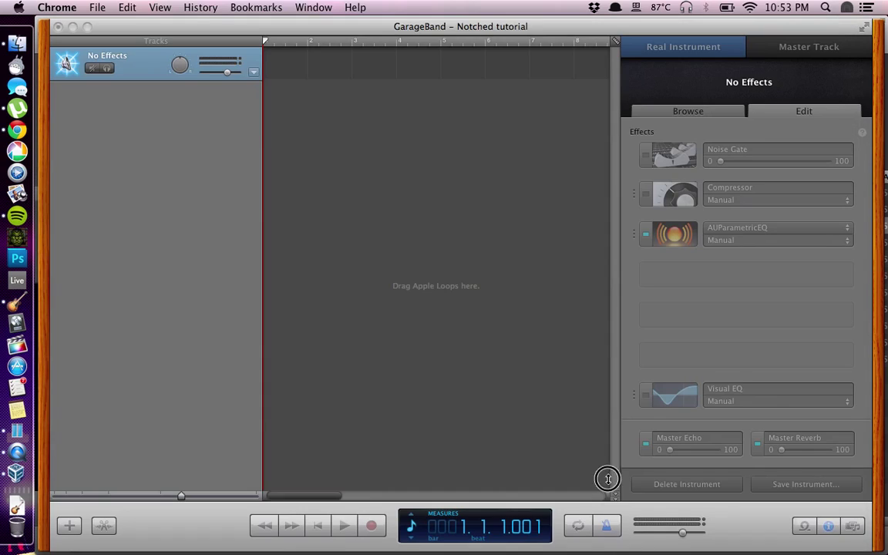
key(super+Tab)
scroll(736, 316, down, 1)
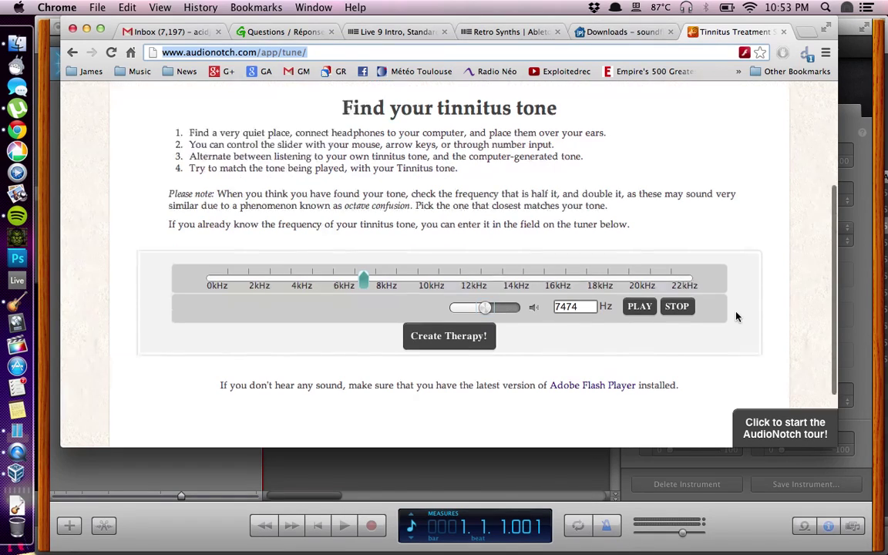
scroll(736, 316, down, 3)
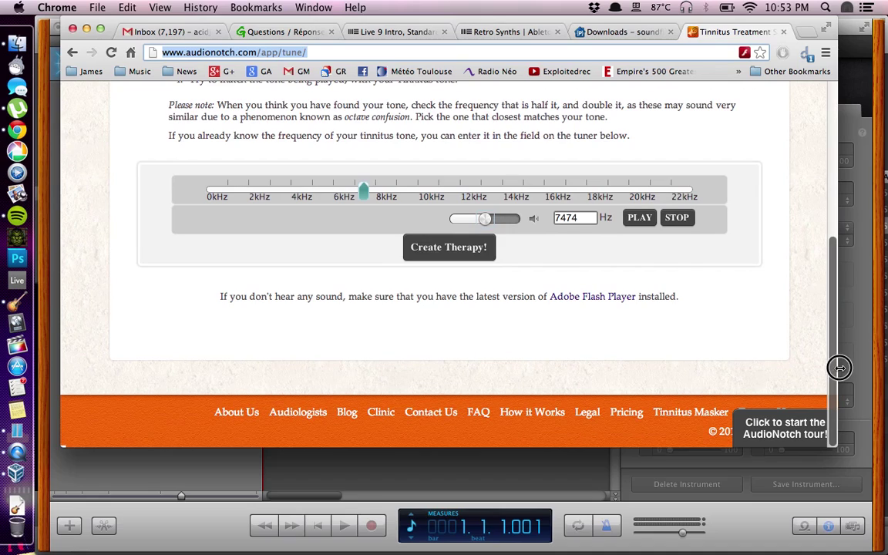
drag(839, 368, 886, 369)
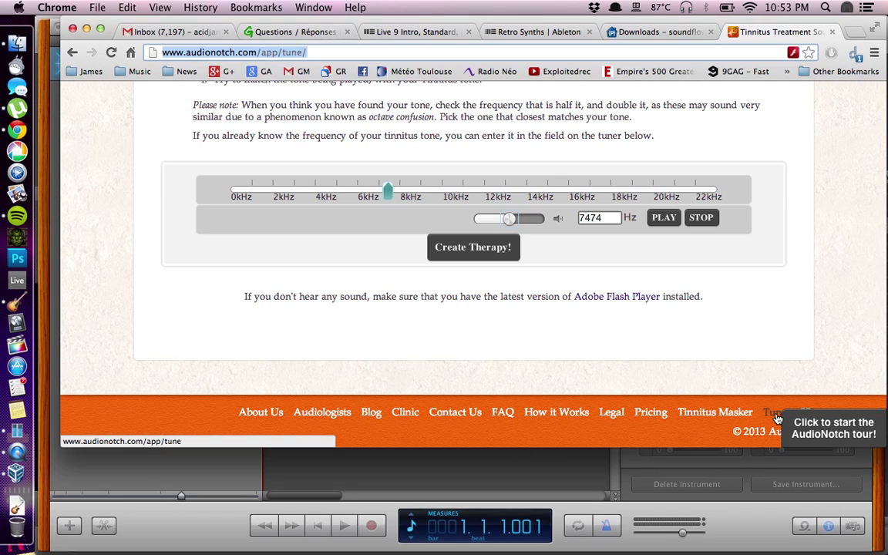
scroll(750, 239, up, 3)
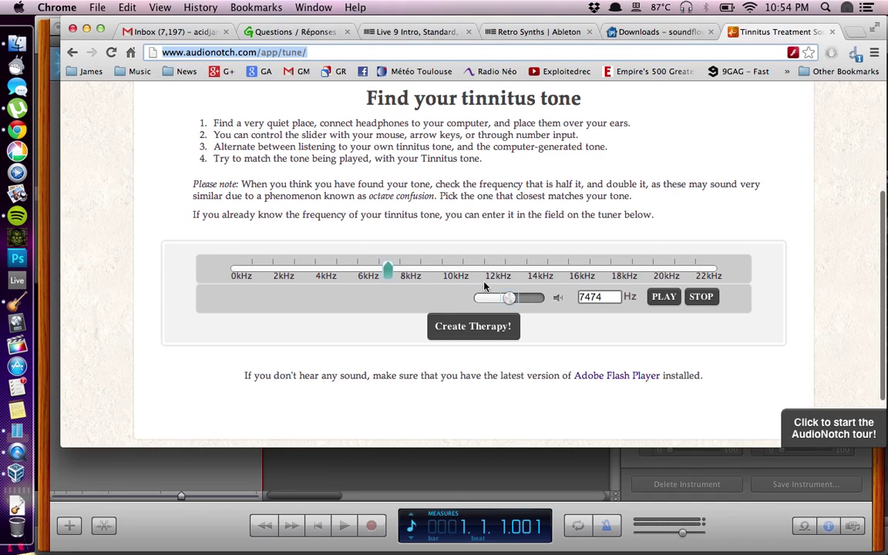
scroll(483, 287, up, 2)
scroll(484, 286, down, 3)
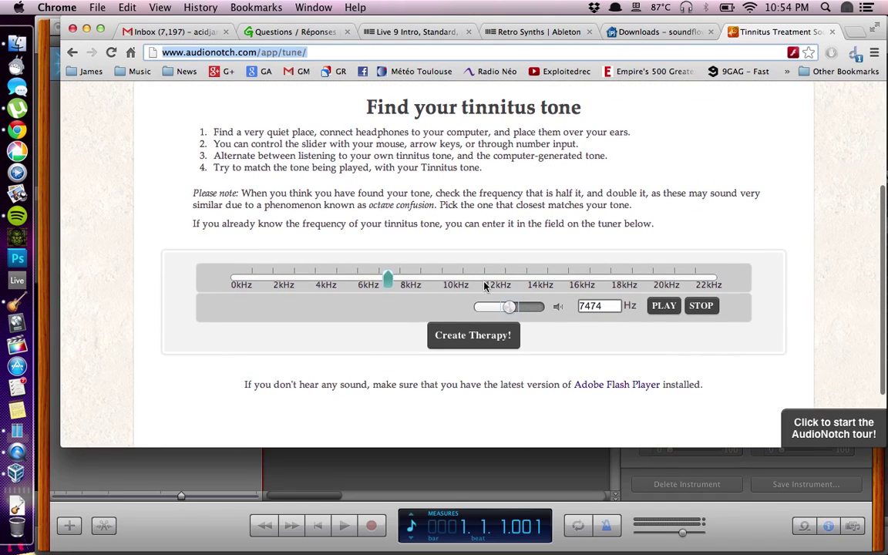
scroll(483, 287, up, 3)
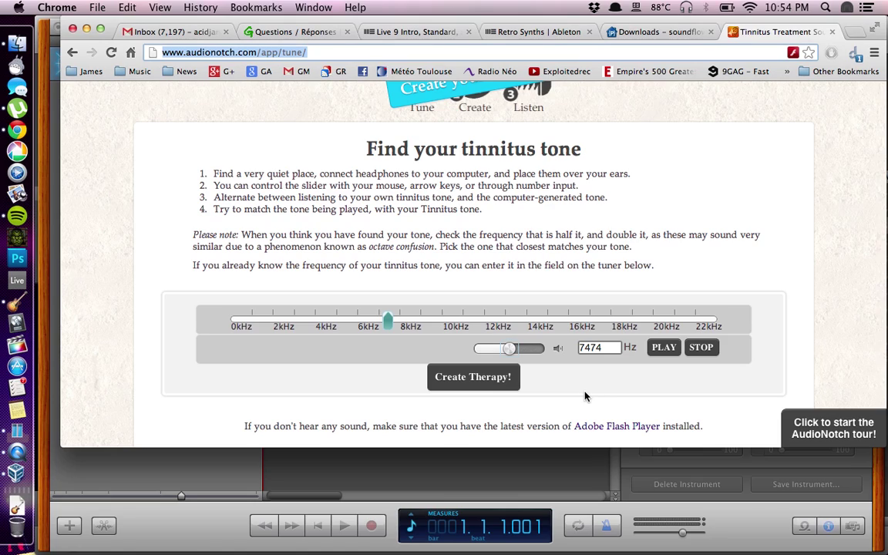
- Back in GarageBand, drag the AUParametricEQ band down to −20 dB at about 7460 Hz, Q 10
click(494, 464)
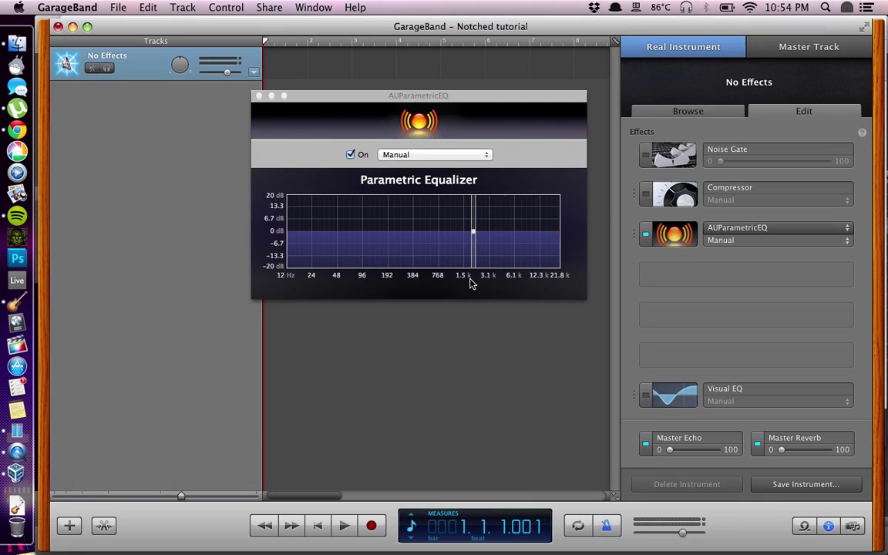
click(474, 236)
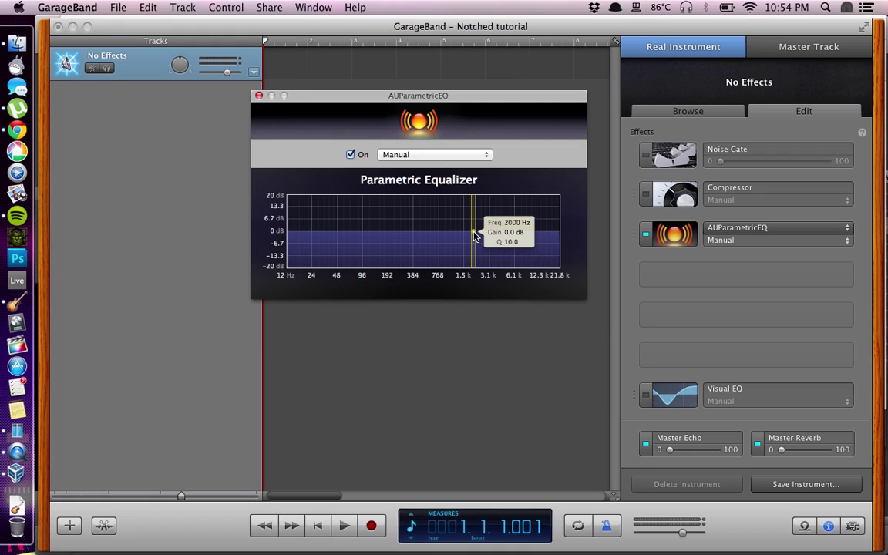
drag(474, 232, 521, 281)
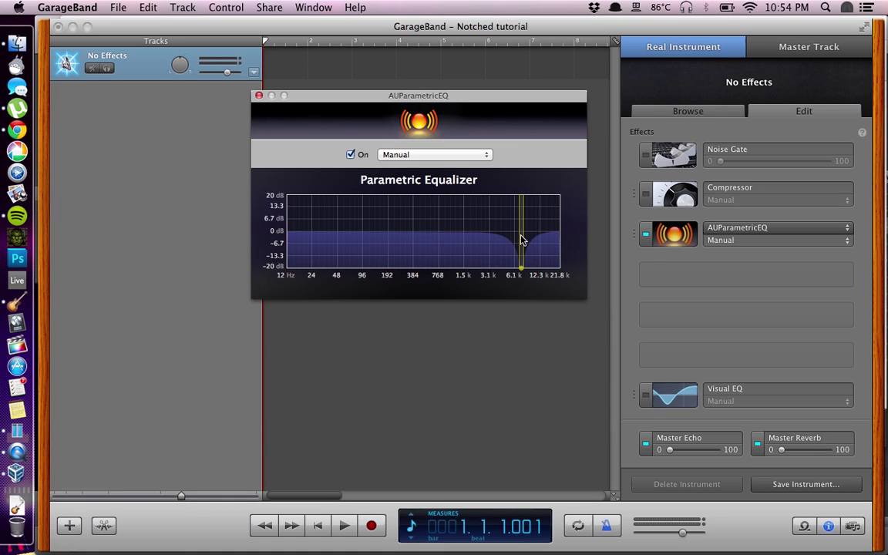
- Tighten the 7460 Hz notch's width to Q 20, keeping its −20 dB cut
click(521, 240)
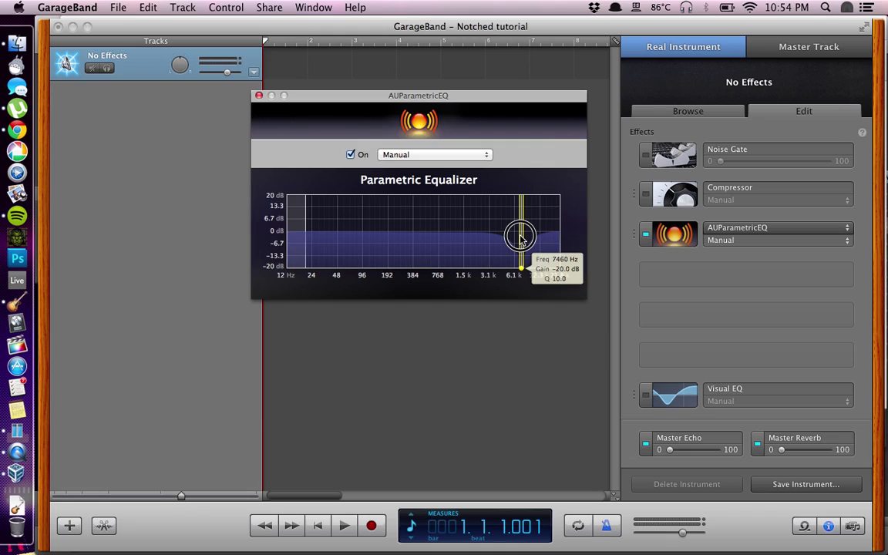
scroll(521, 239, up, 3)
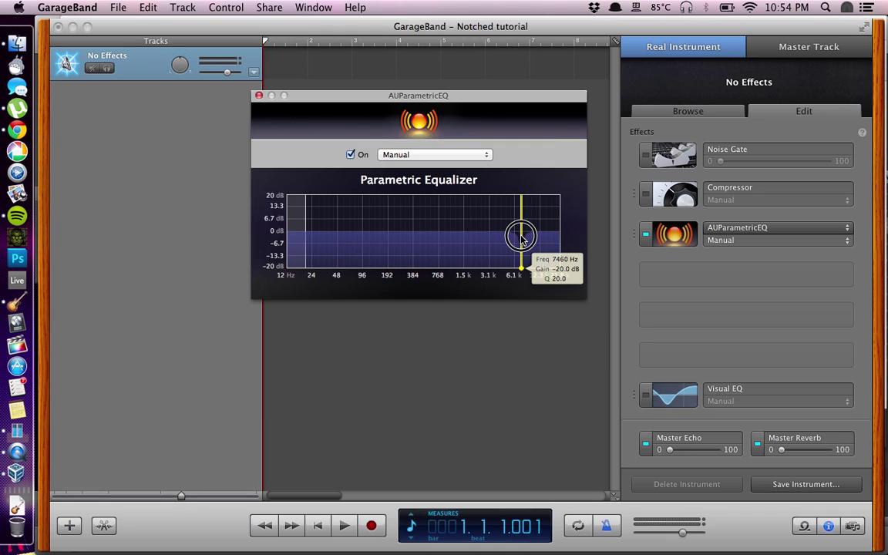
scroll(521, 240, down, 5)
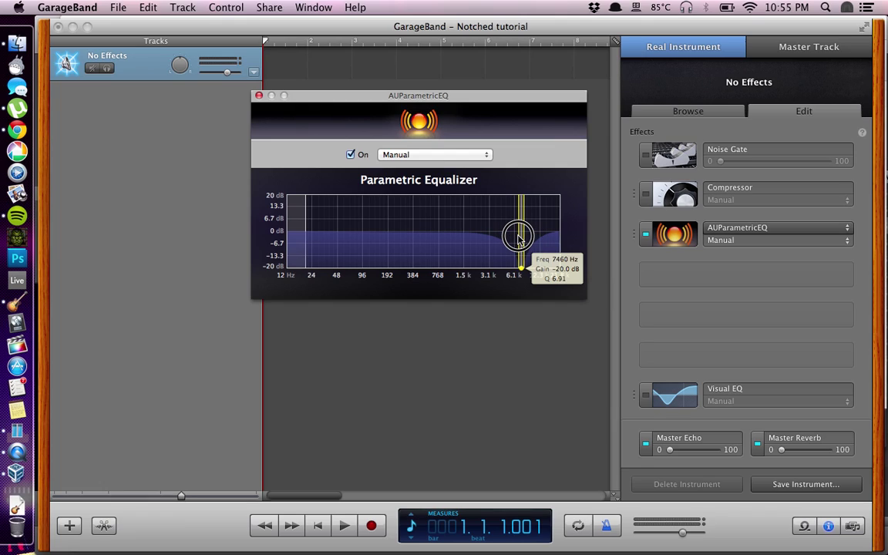
scroll(516, 239, down, 5)
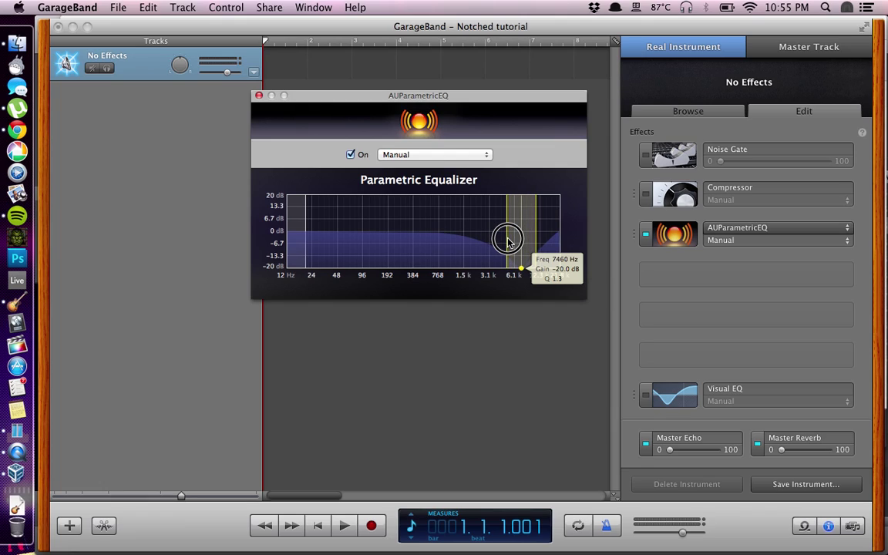
scroll(509, 242, up, 2)
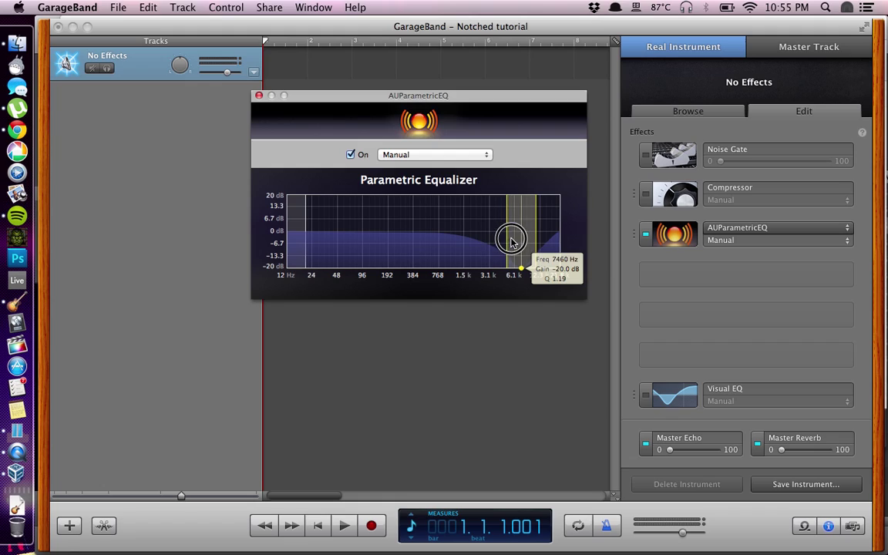
scroll(517, 241, up, 10)
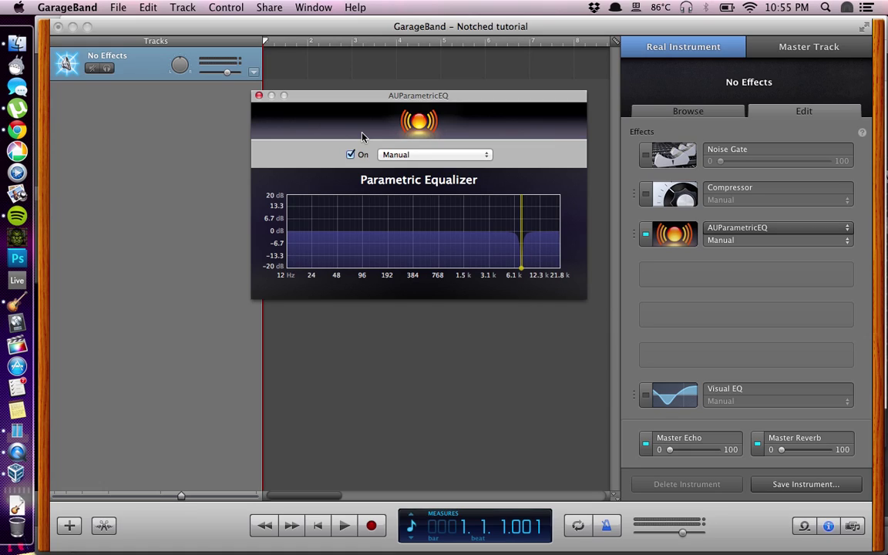
- Set the Soundflower track's monitoring to On (no feedback protection), then bring Spotify forward
click(691, 115)
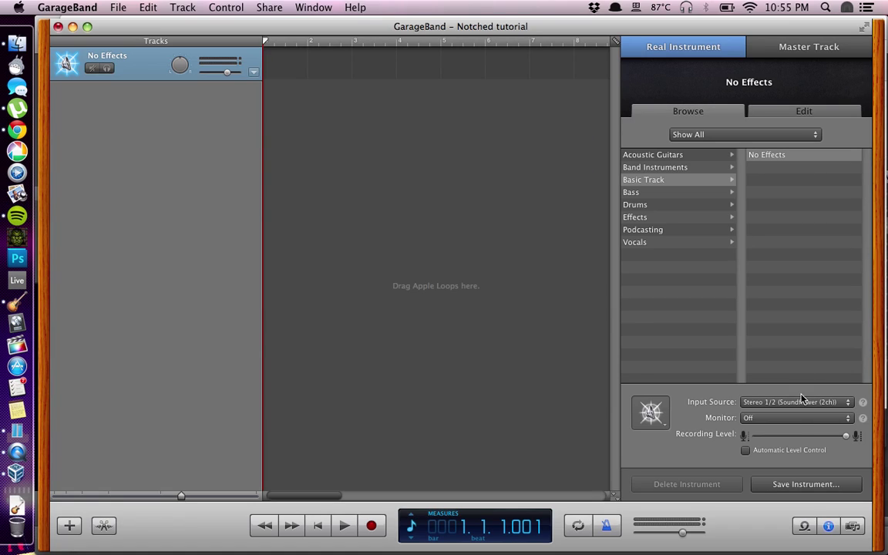
click(782, 420)
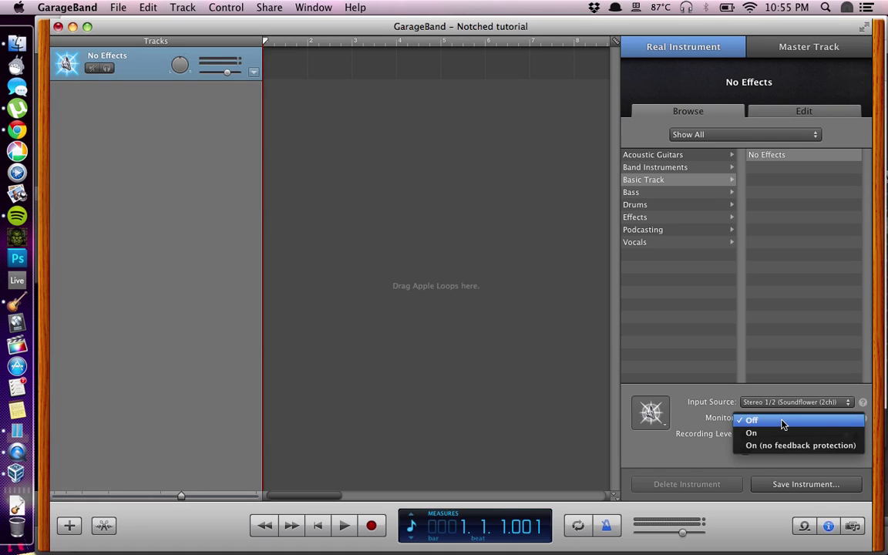
click(746, 447)
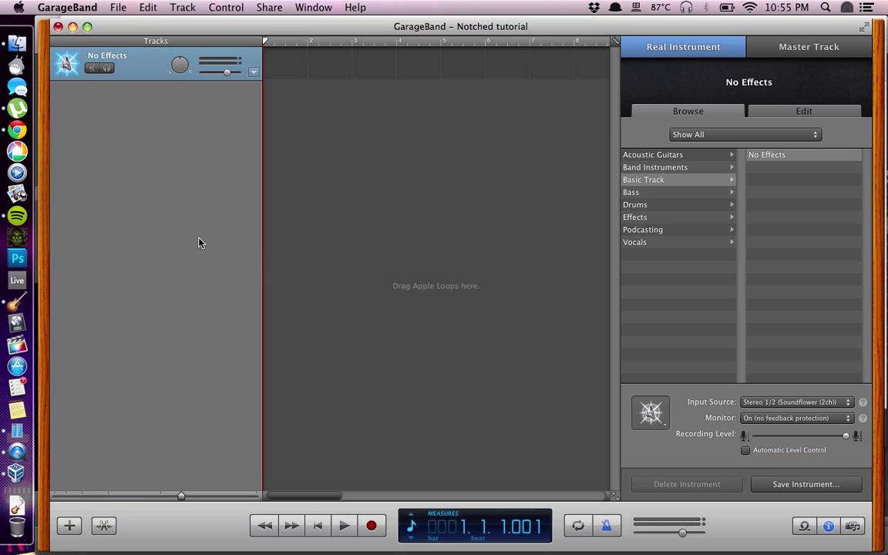
click(15, 219)
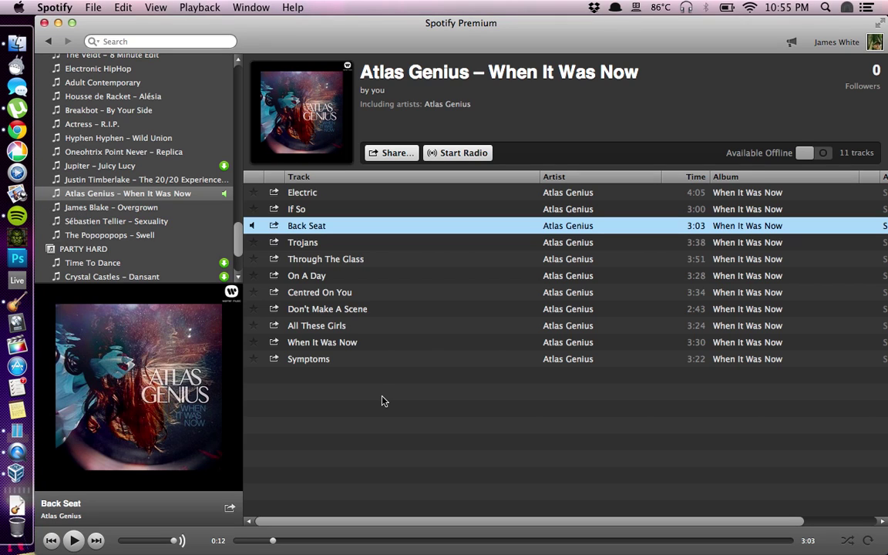
- Play Back Seat in Spotify, then return to GarageBand's Edit view of the track's effects
key(space)
click(14, 306)
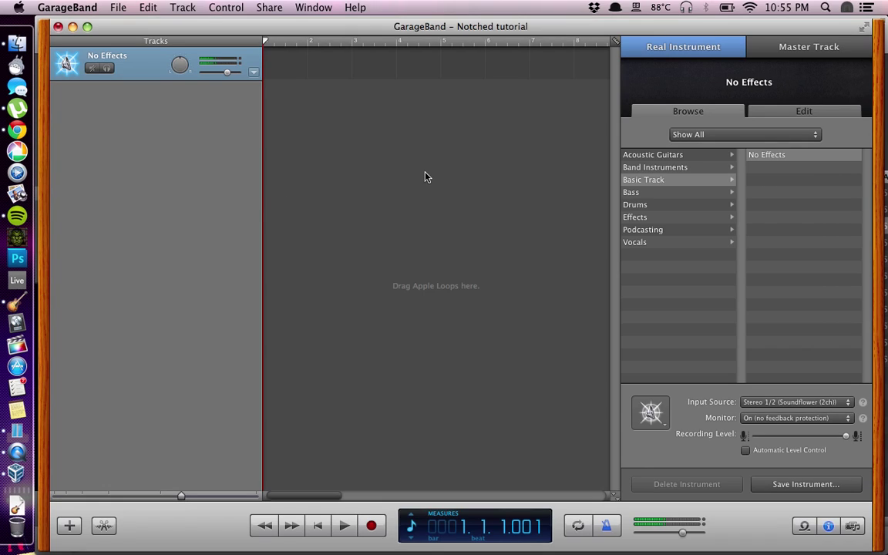
click(791, 113)
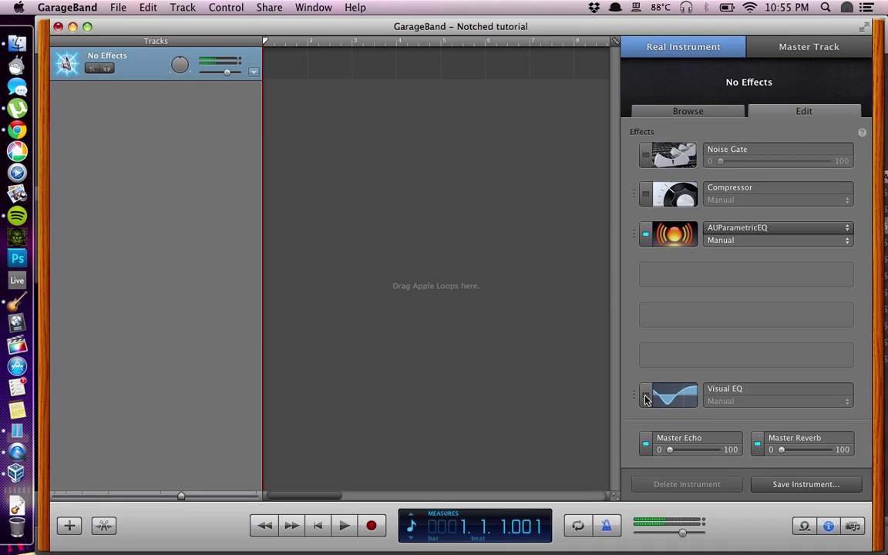
- Power on Visual EQ beside the AUParametricEQ, then switch to Spotify and back to GarageBand
click(646, 396)
mouse_move(672, 397)
click(17, 215)
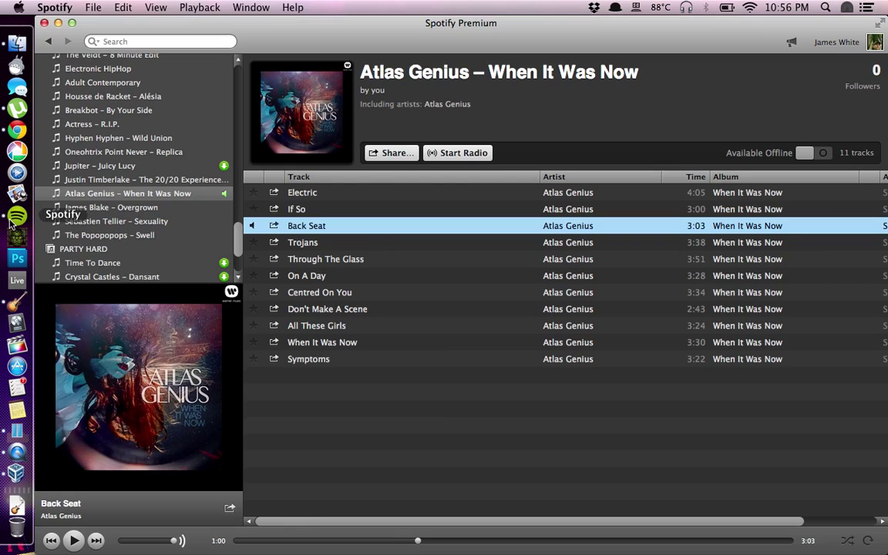
click(17, 302)
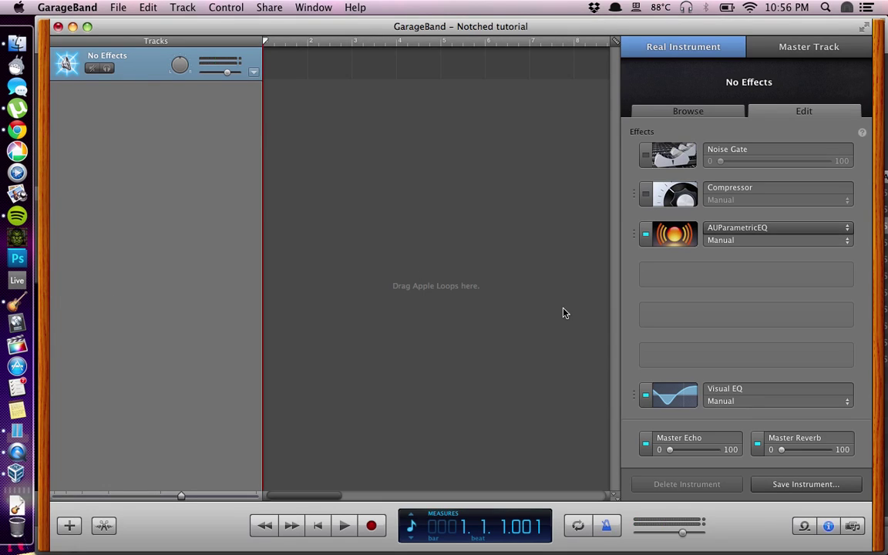
click(673, 397)
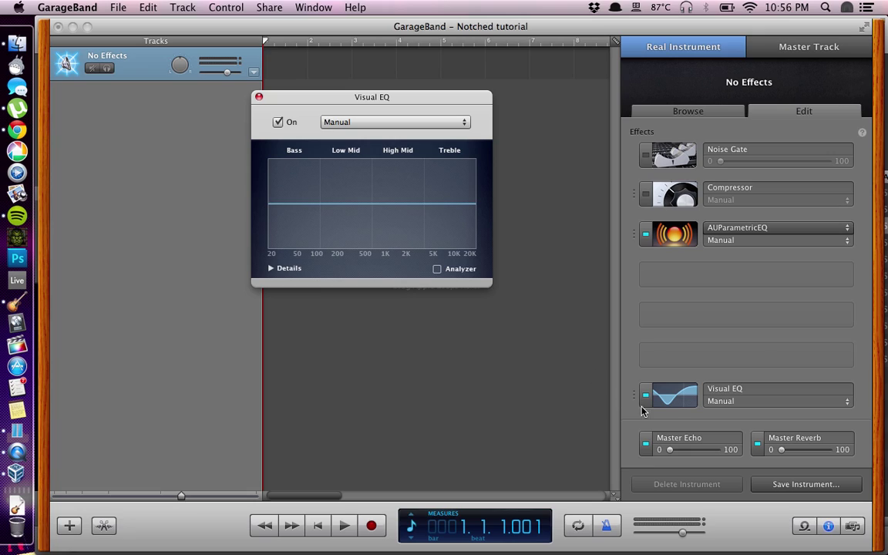
click(437, 269)
click(15, 216)
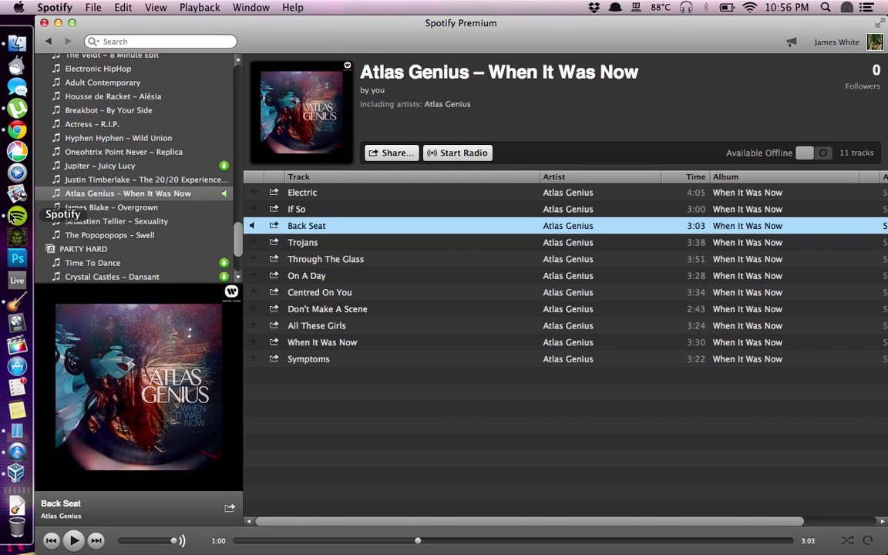
click(17, 301)
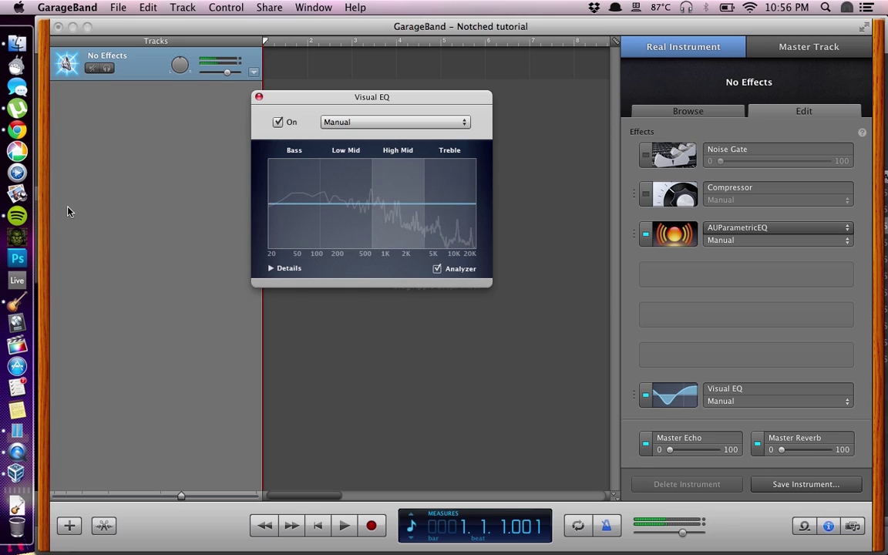
click(16, 217)
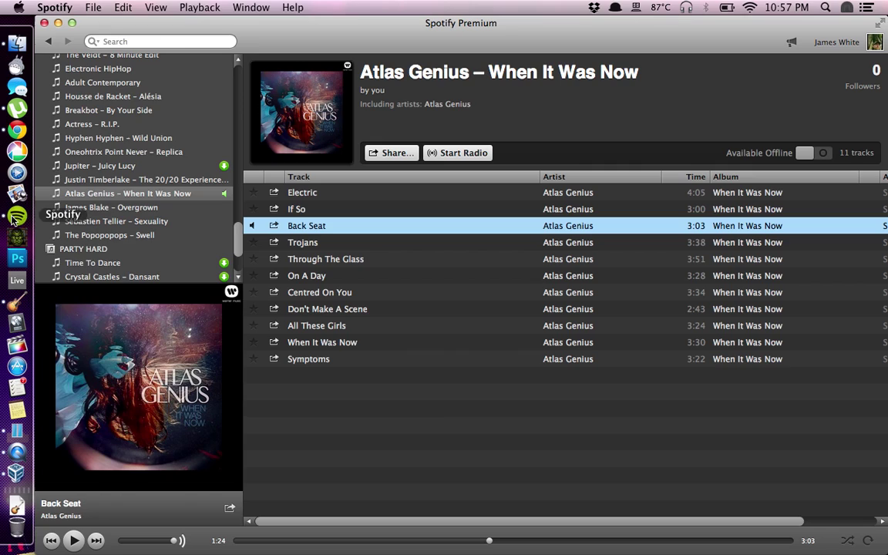
click(15, 193)
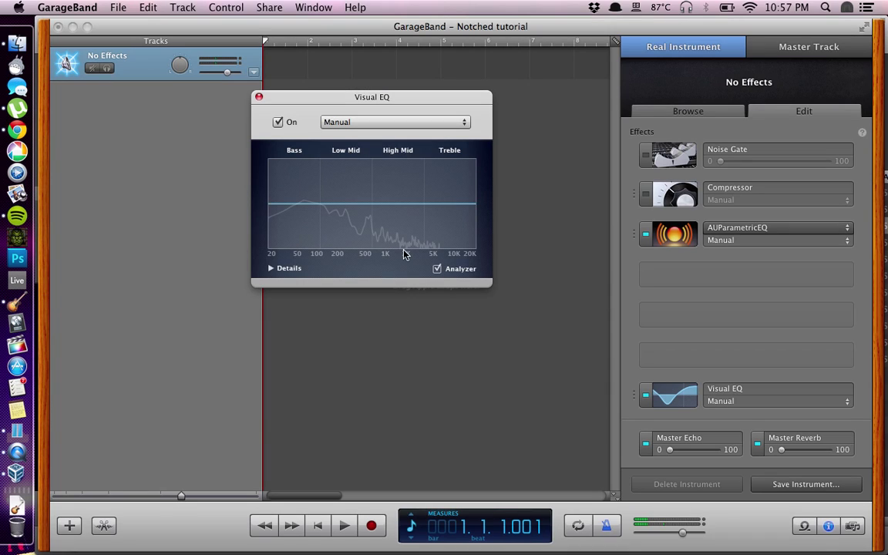
click(437, 269)
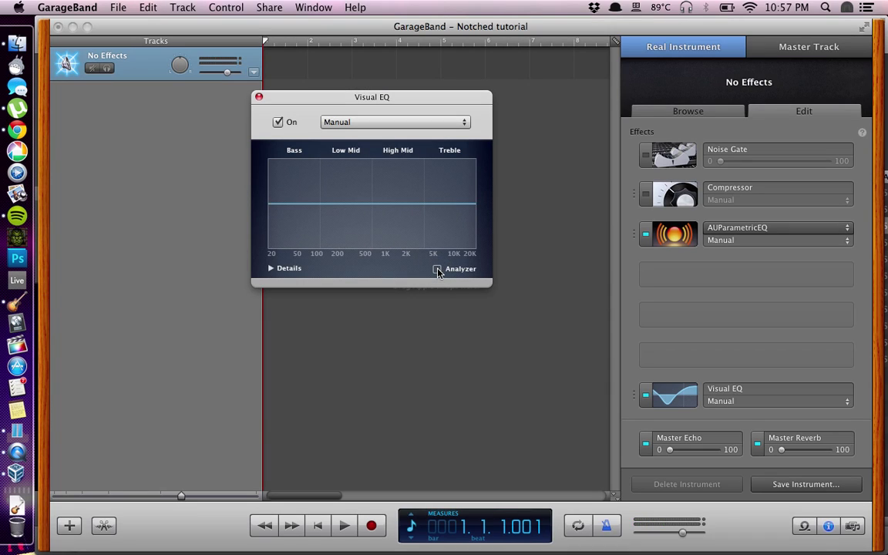
click(259, 97)
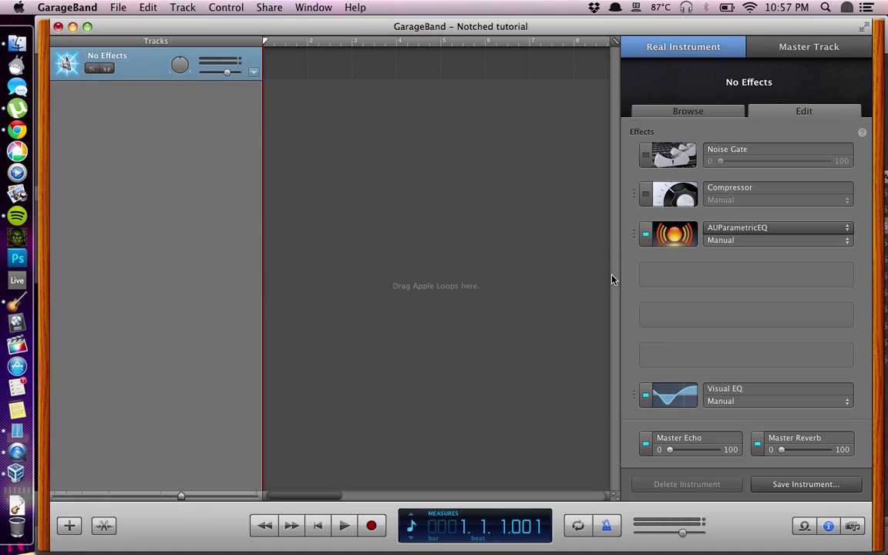
- Close Notched tutorial with Don't Save and open the Notch project
click(58, 26)
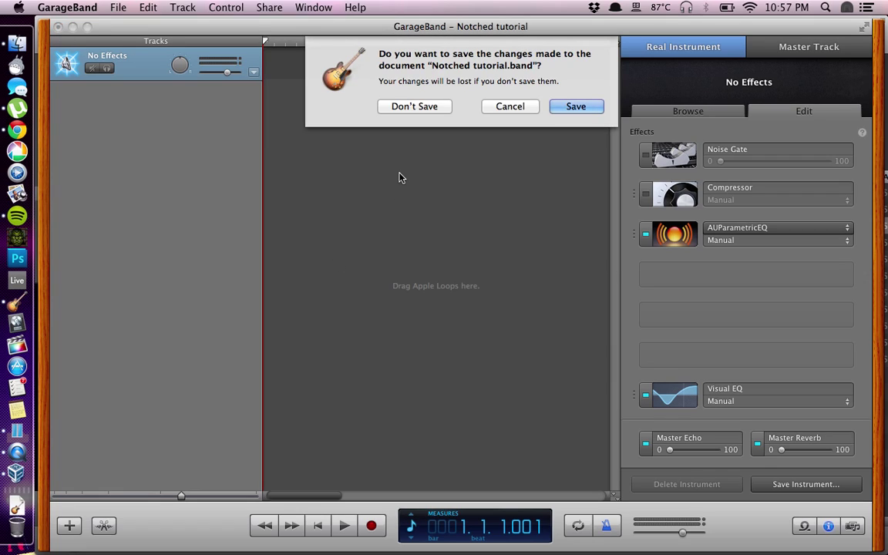
click(426, 110)
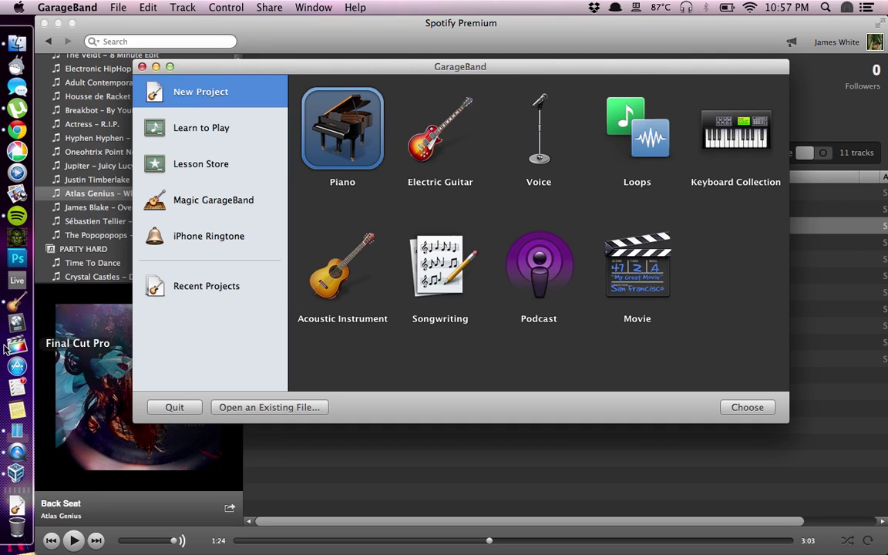
key(super+q)
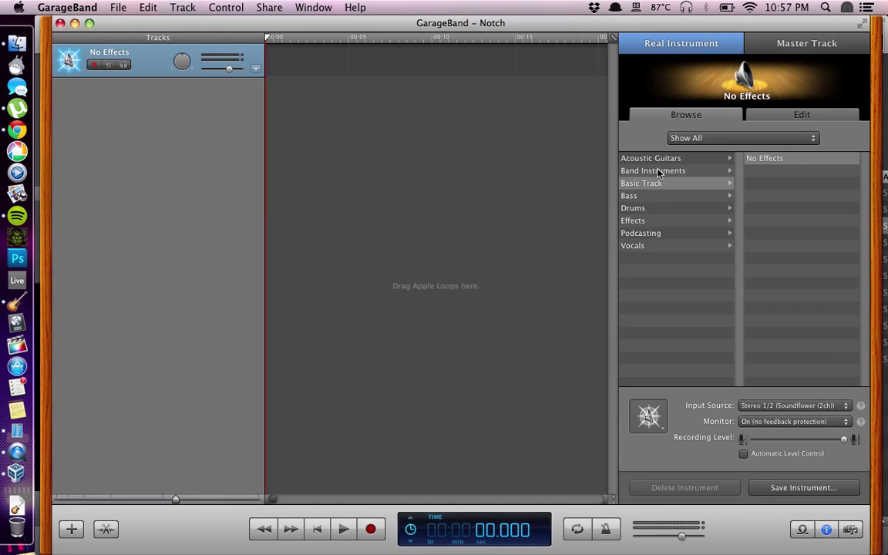
- Show the Notch track's effects, view and close the first AUParametricEQ, then open AUFilter's curve
click(808, 118)
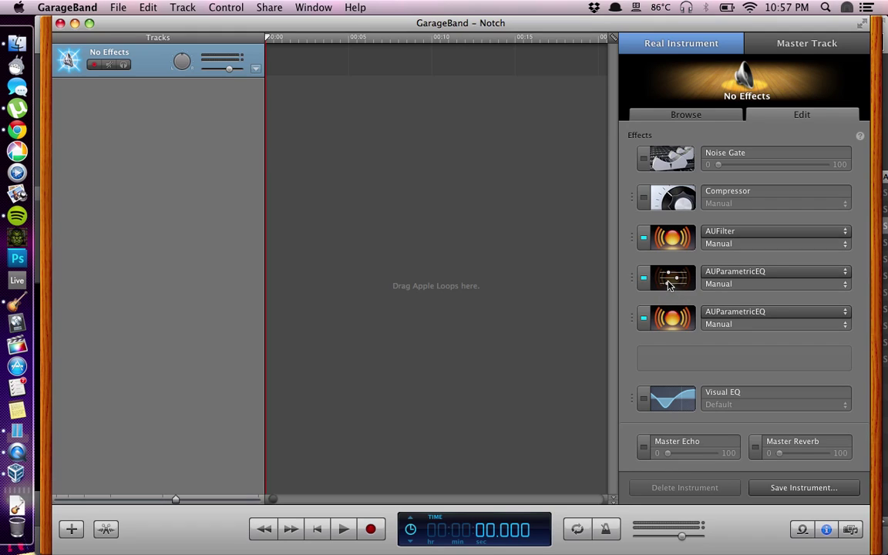
click(669, 285)
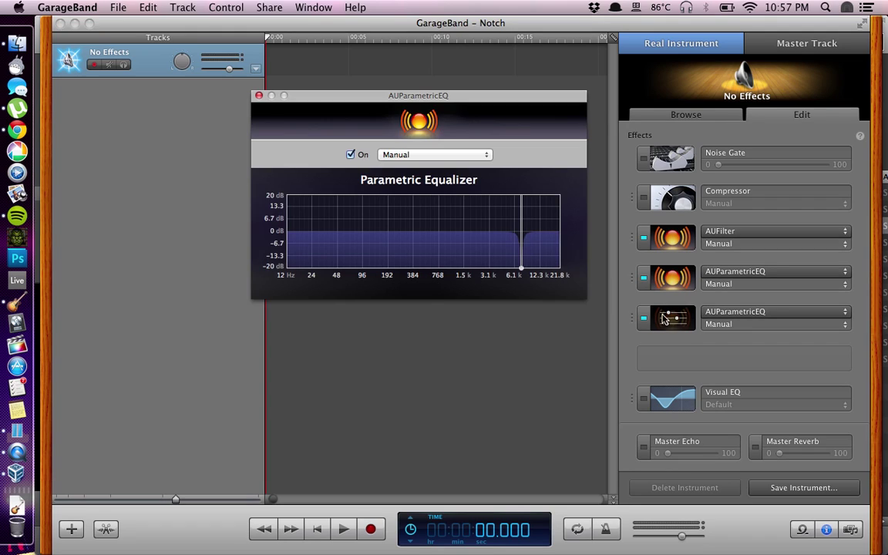
click(259, 95)
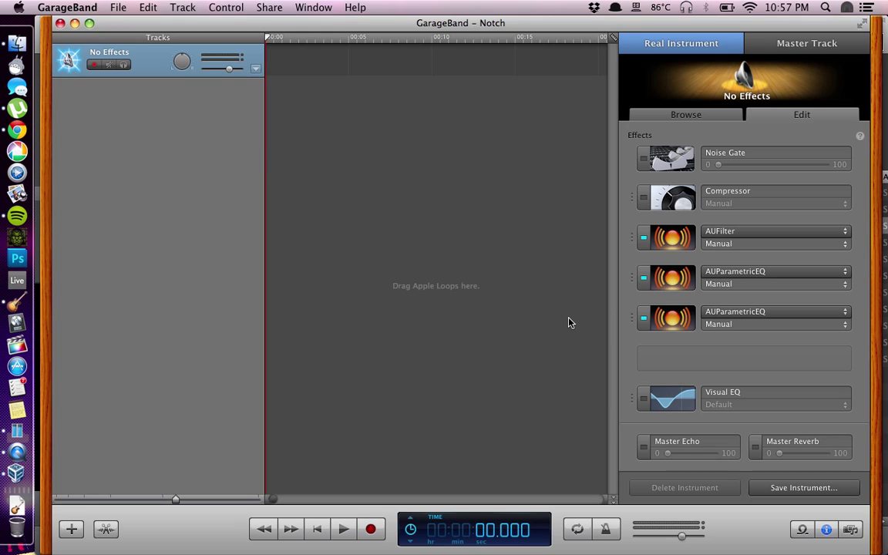
click(667, 245)
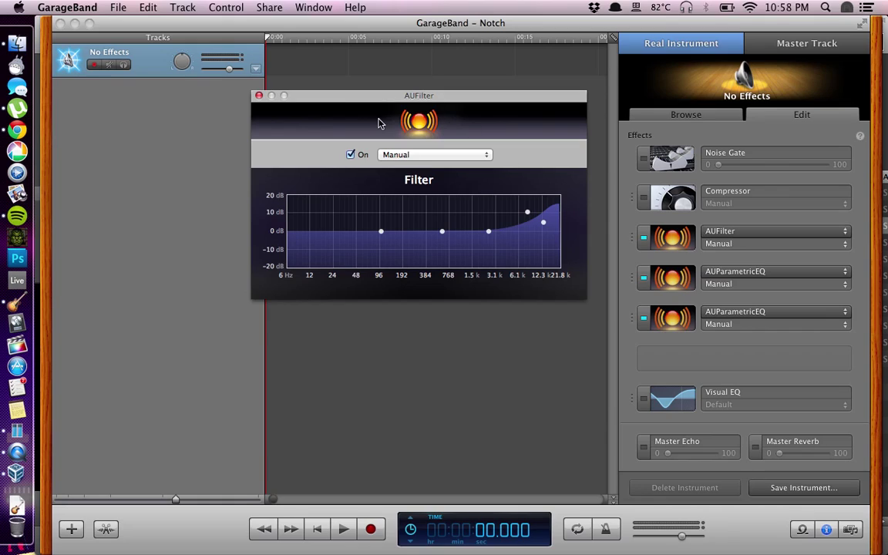
- Close the AUFilter settings window
click(258, 95)
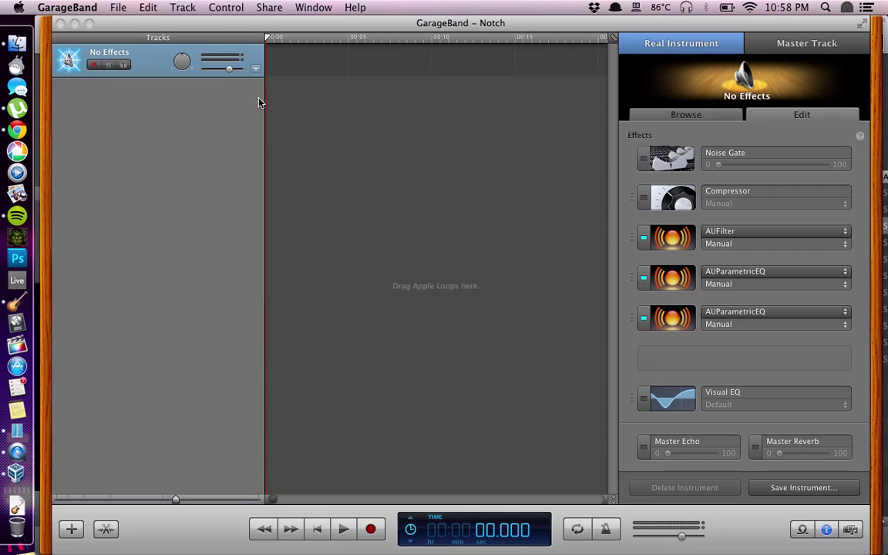